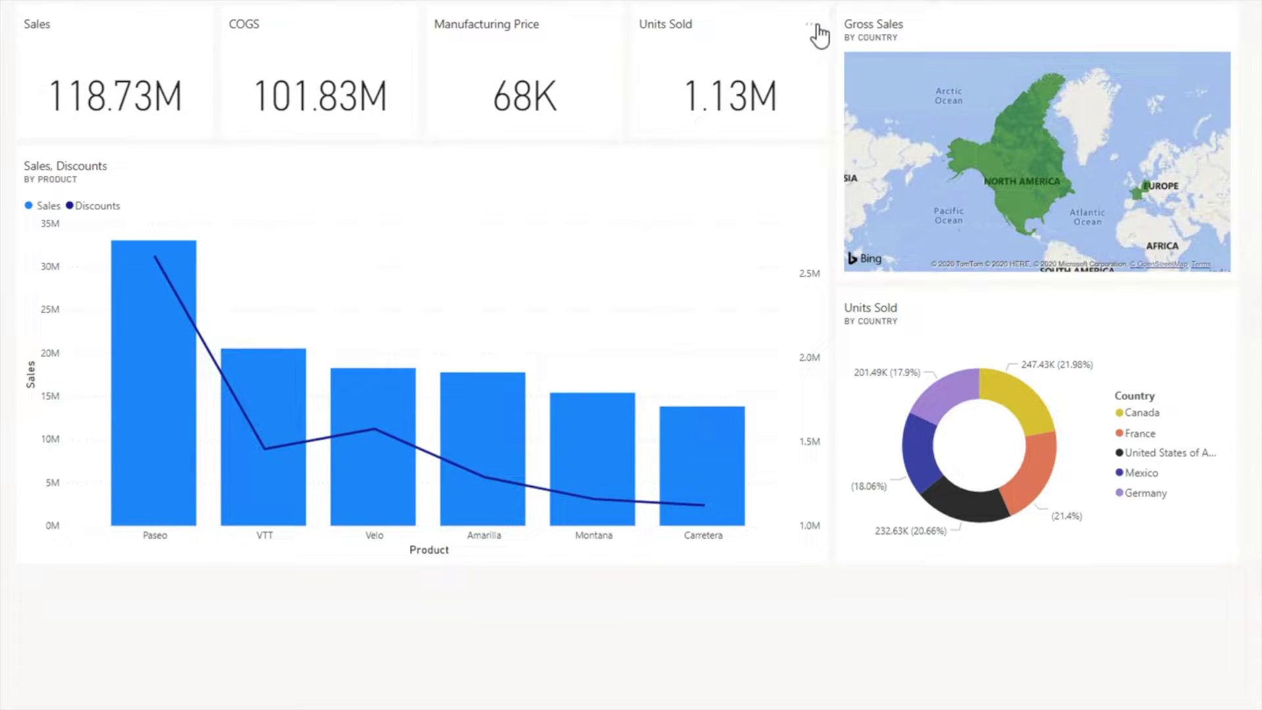
# Add an active alert rule titled 'Alert for Units Sold' to the Units Sold card
pyautogui.click(814, 27)
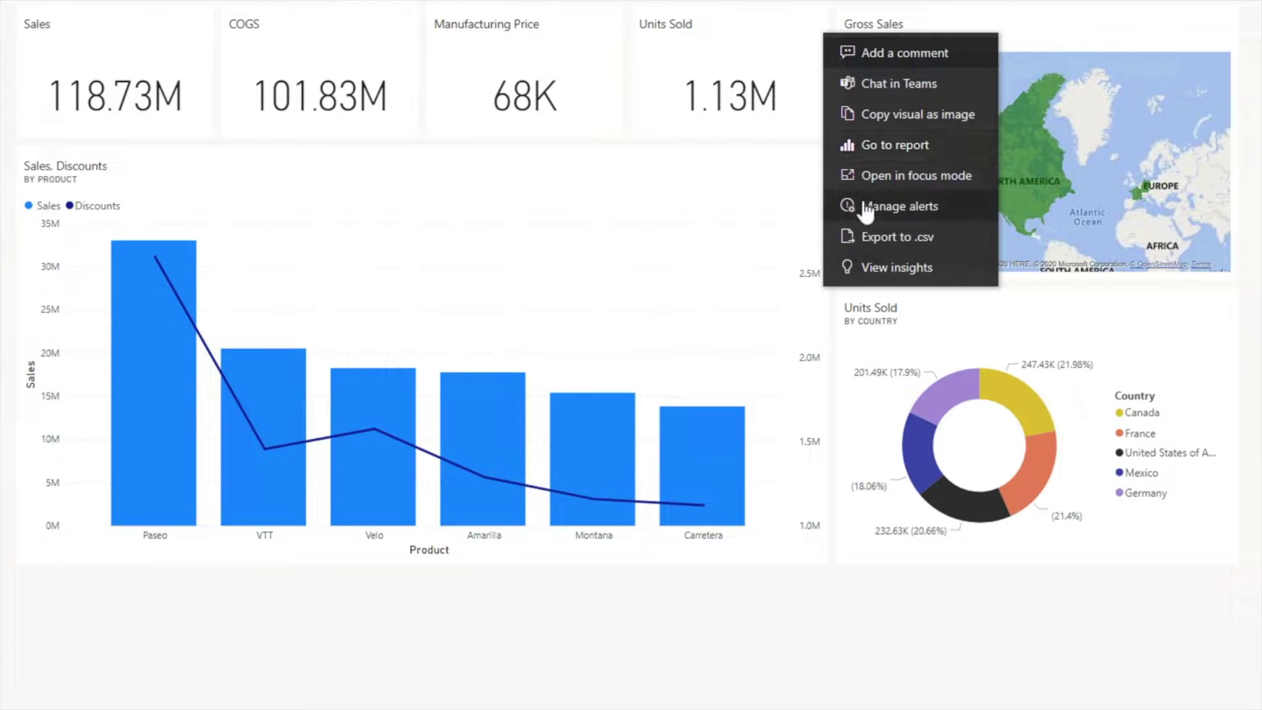
pyautogui.click(907, 212)
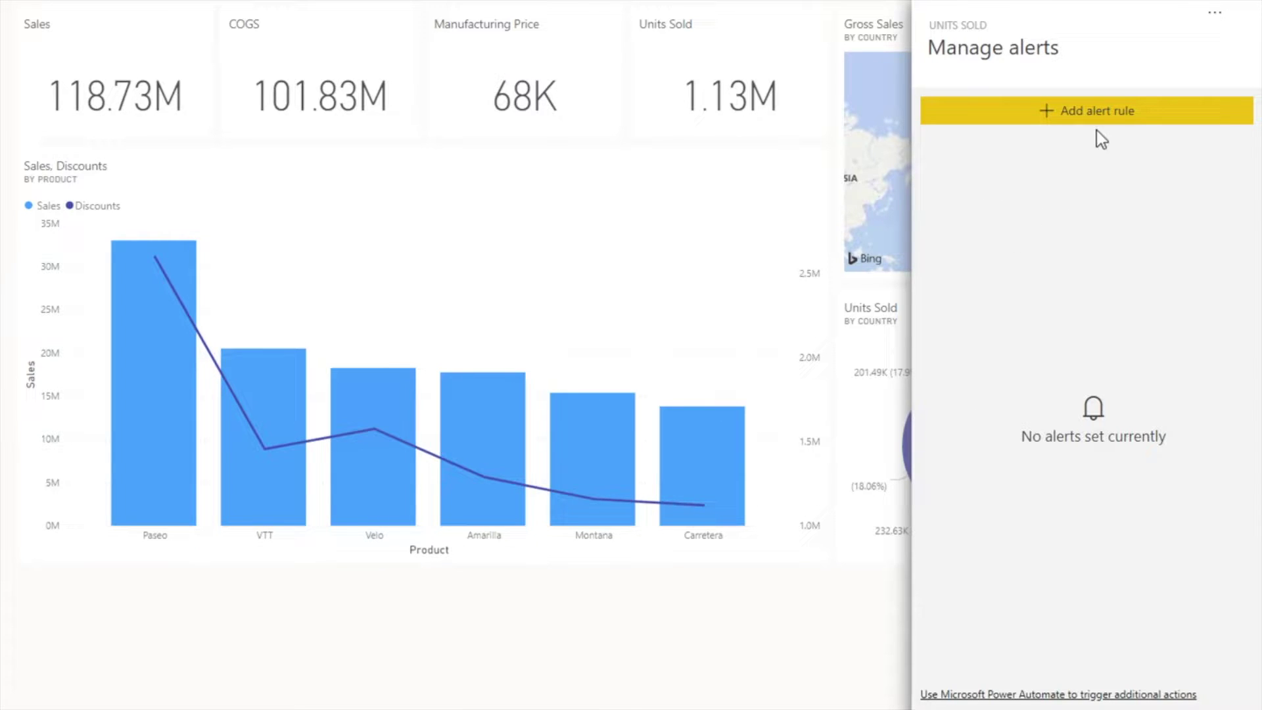
pyautogui.click(1111, 114)
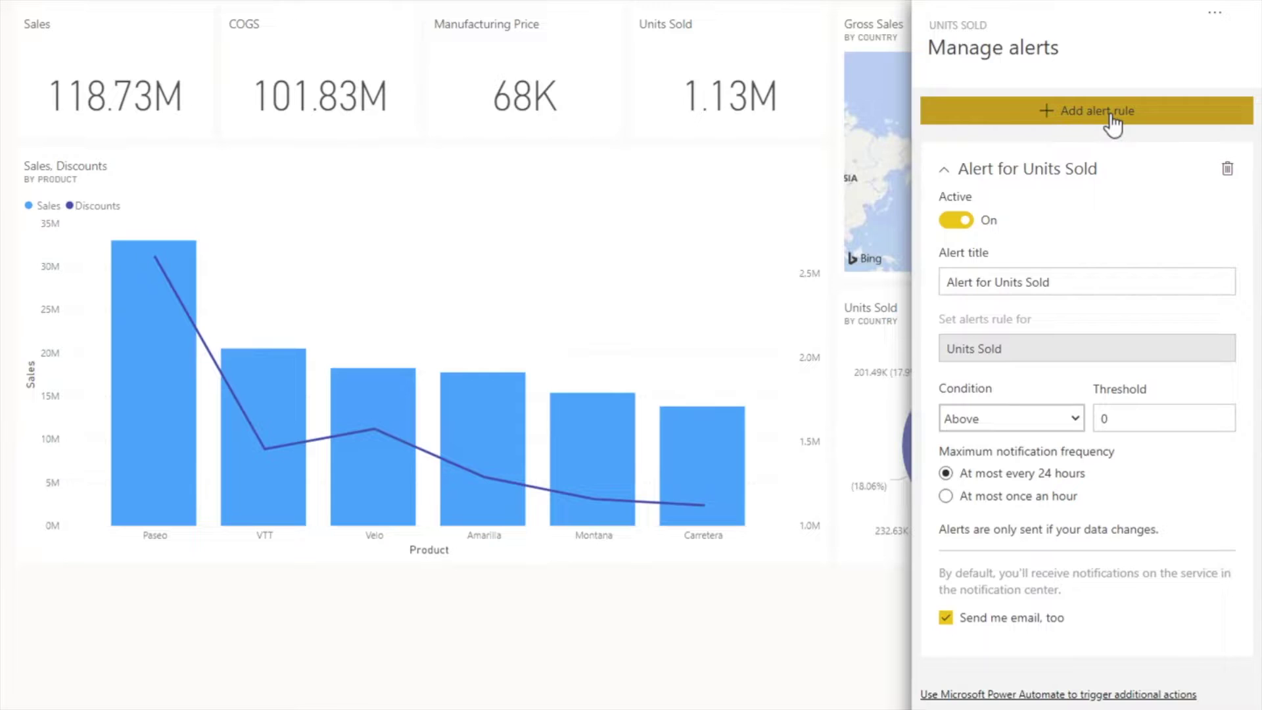
pyautogui.click(954, 220)
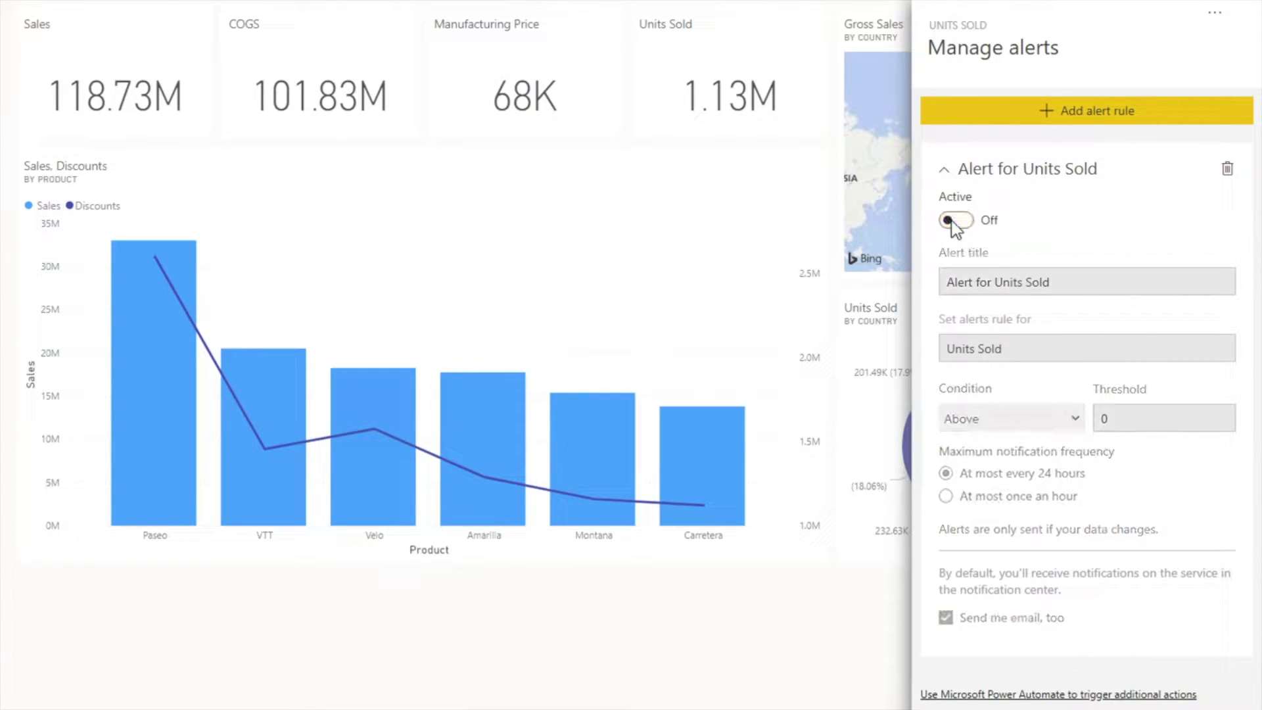
pyautogui.click(953, 221)
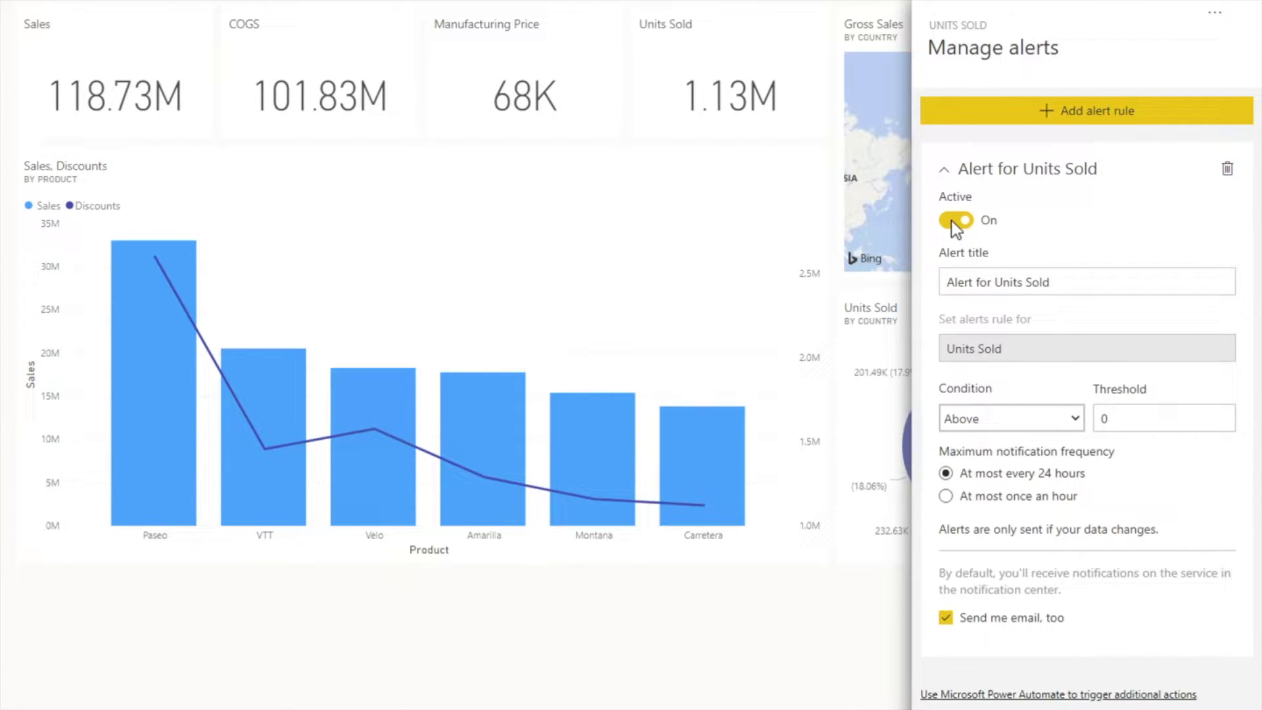
pyautogui.click(994, 282)
pyautogui.moveTo(1052, 282); pyautogui.dragTo(943, 281)
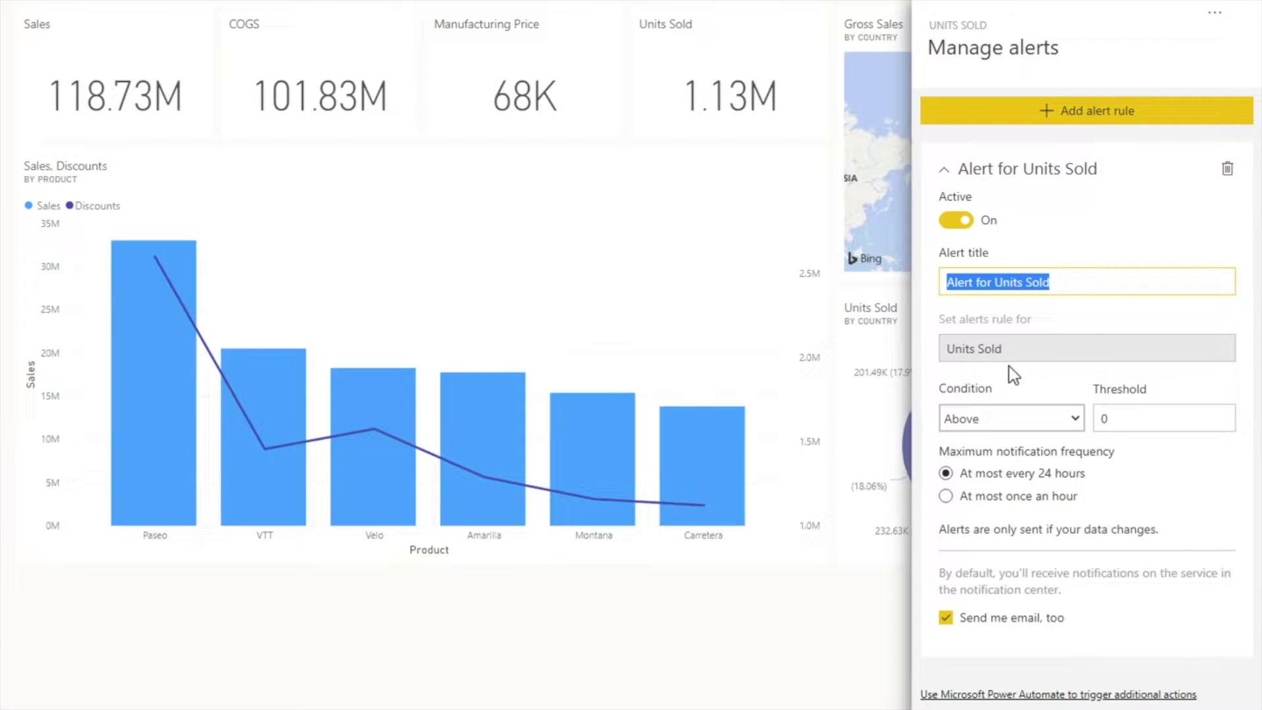
# Keep the condition Above, set the threshold to 1000000, and notify at most once an hour
pyautogui.click(997, 424)
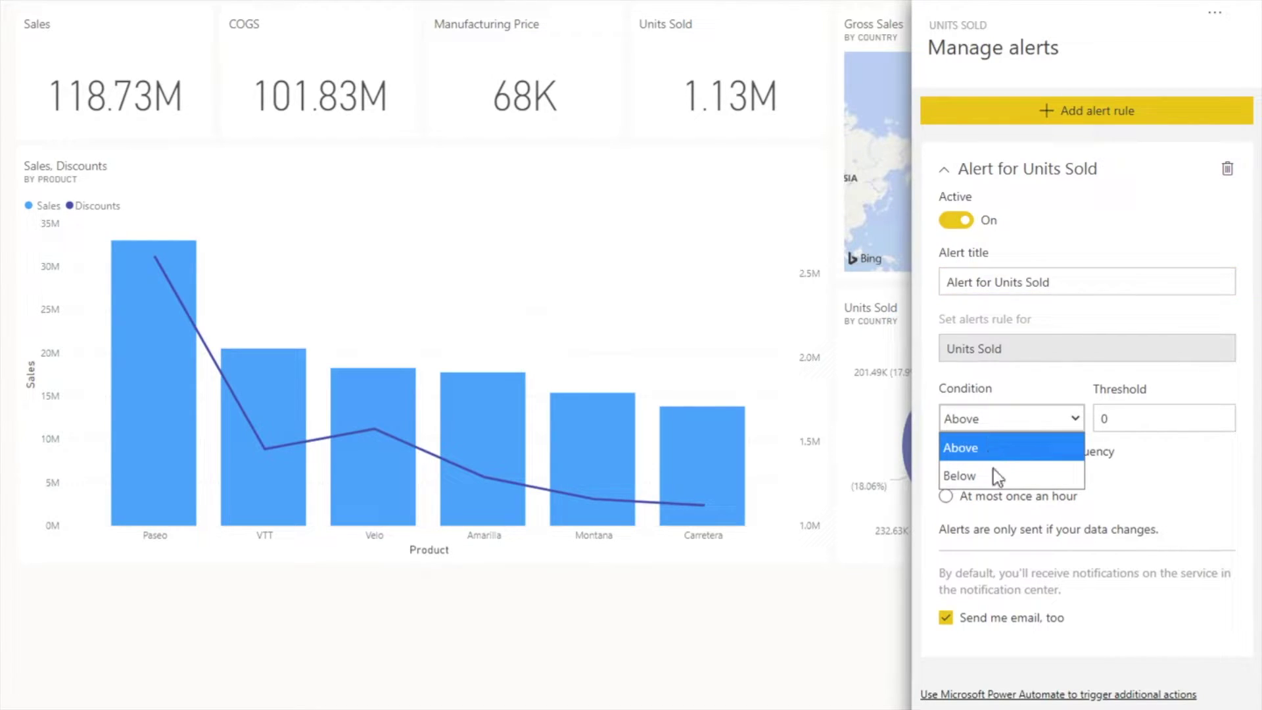
pyautogui.click(1037, 418)
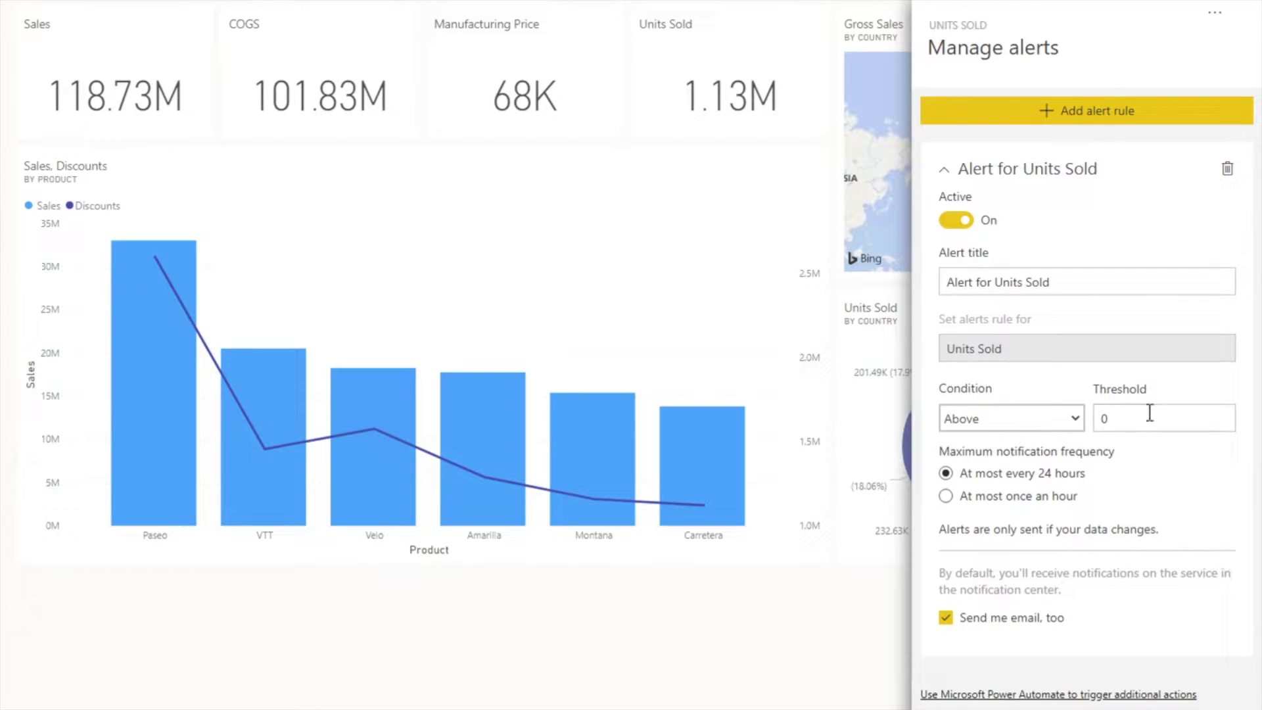
pyautogui.click(1127, 418)
pyautogui.doubleClick(1099, 419)
pyautogui.write('1000000')
pyautogui.moveTo(1151, 419); pyautogui.dragTo(1097, 419)
pyautogui.click(972, 501)
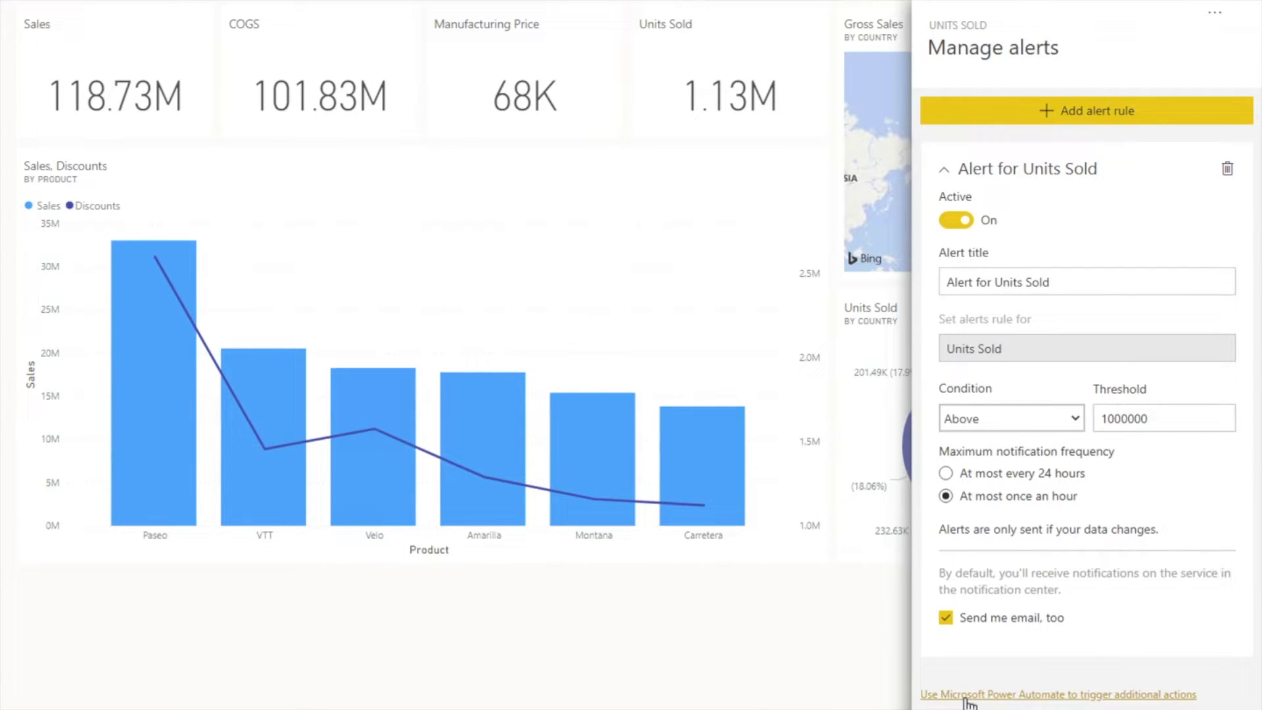
# Start a flow from the Power BI data-driven alert template, then save the Units Sold alert rule
pyautogui.click(966, 696)
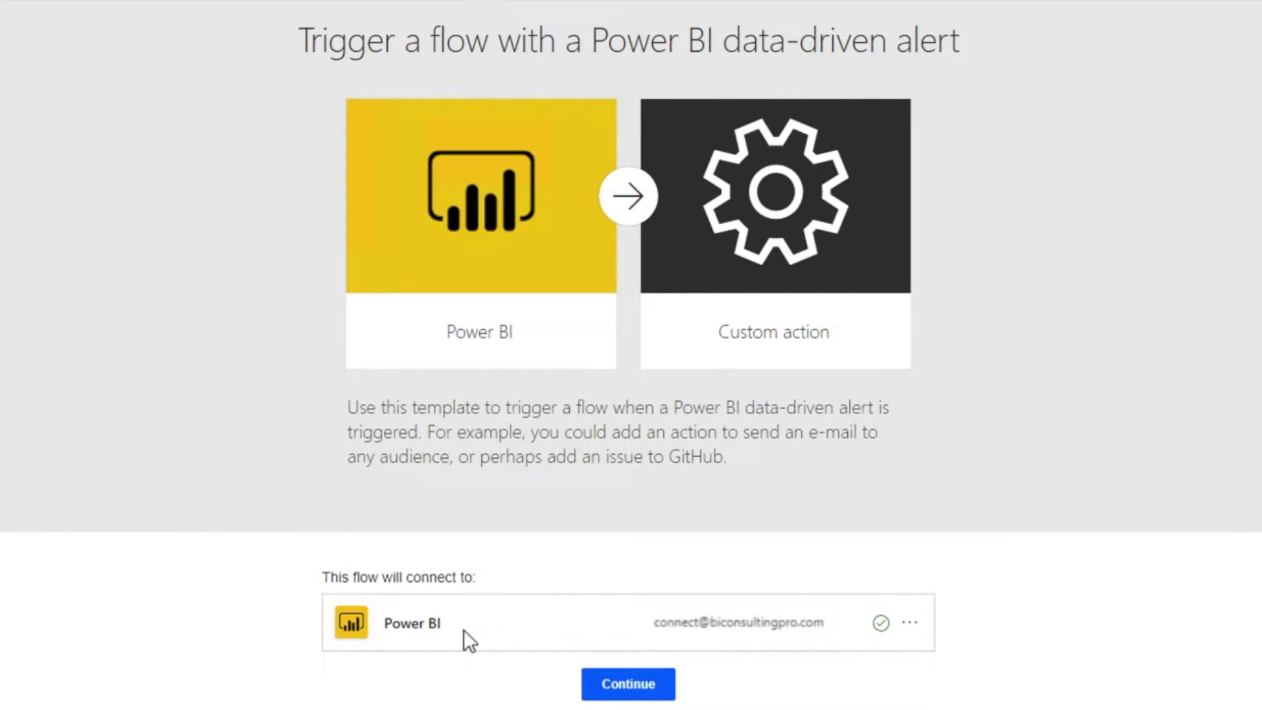
pyautogui.click(632, 686)
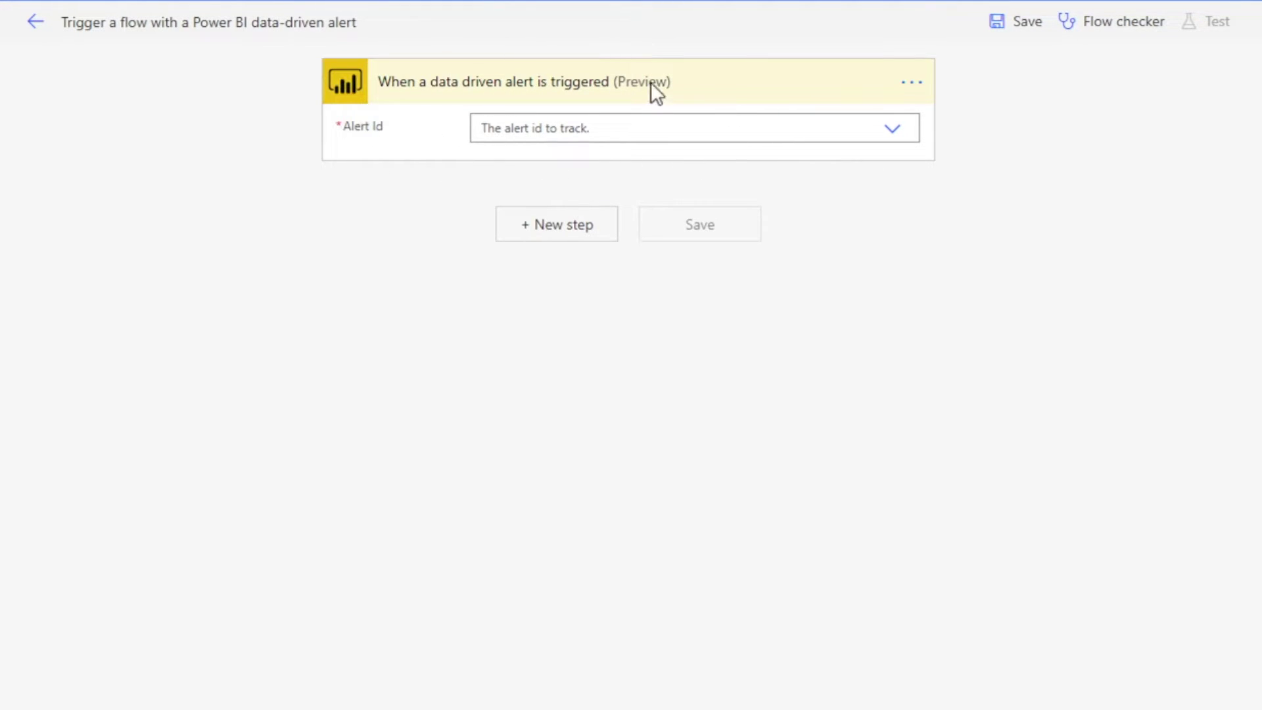
pyautogui.click(610, 130)
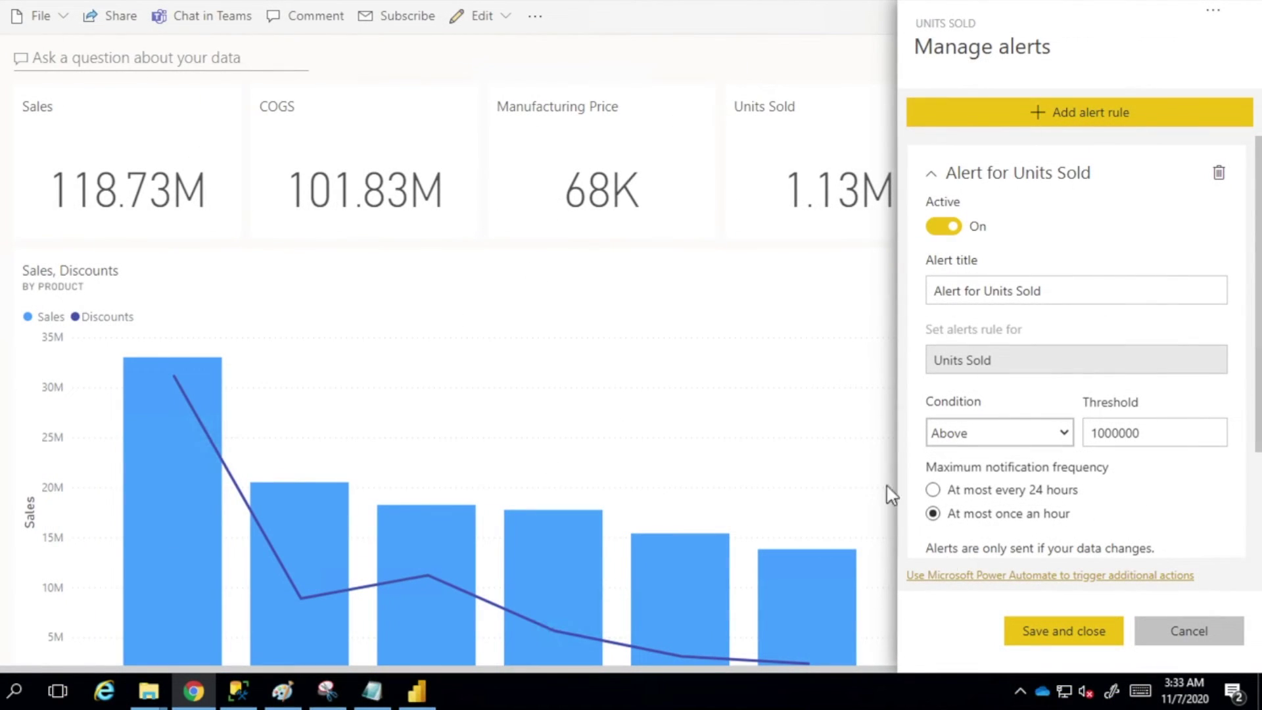
pyautogui.click(1028, 631)
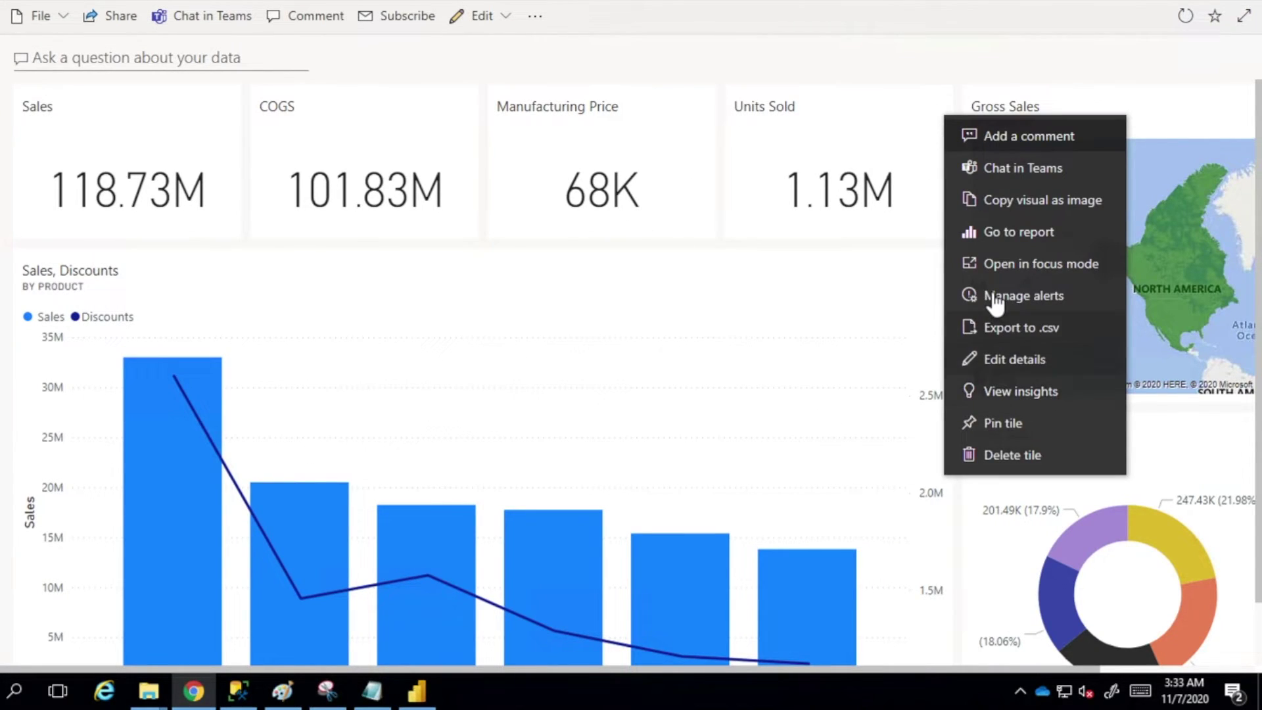
# Reopen the Units Sold alerts to verify the rule, then close the alerts pane
pyautogui.click(994, 299)
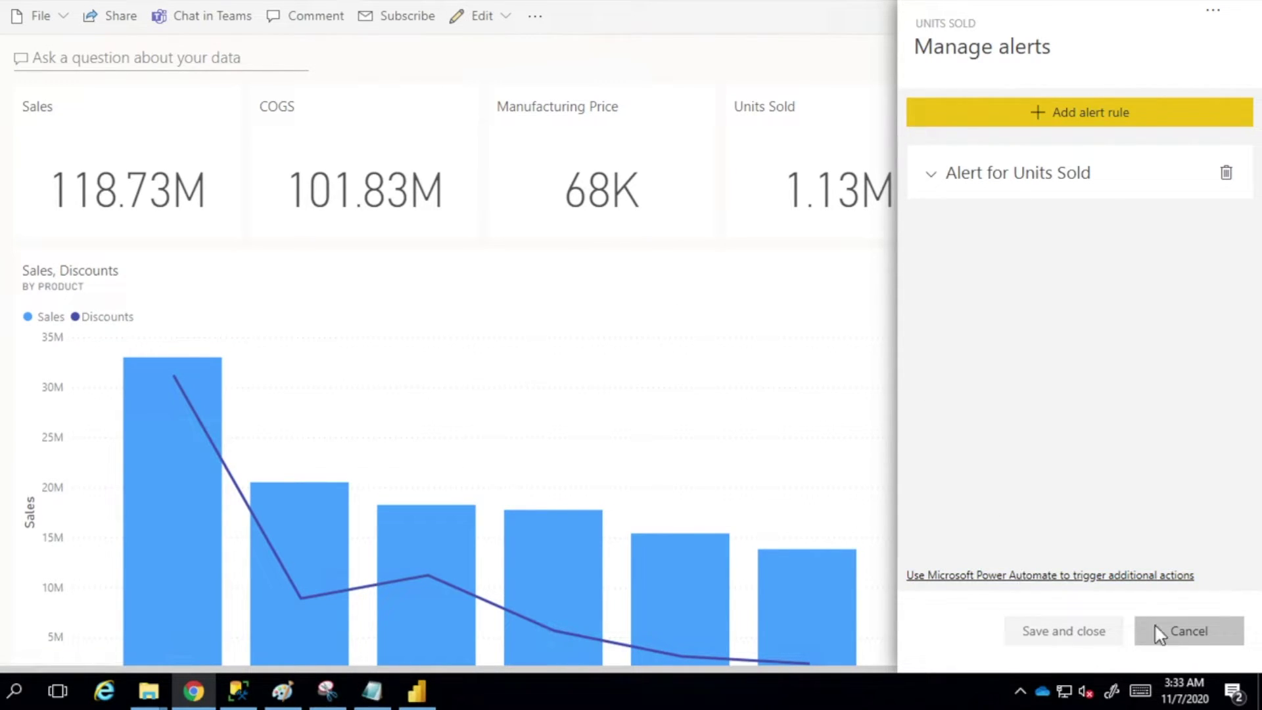
pyautogui.click(1168, 645)
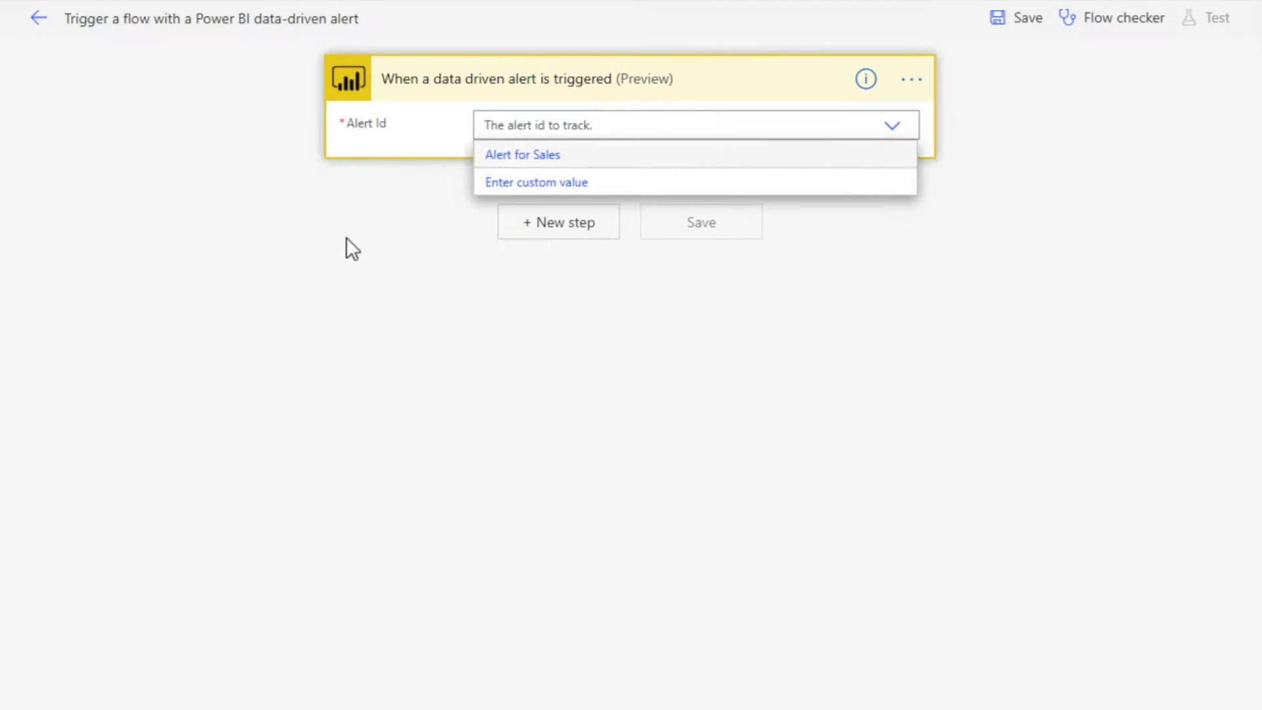
# Reload the flow editor and set the trigger's Alert Id to Alert for Units Sold
pyautogui.click(346, 244)
pyautogui.click(707, 119)
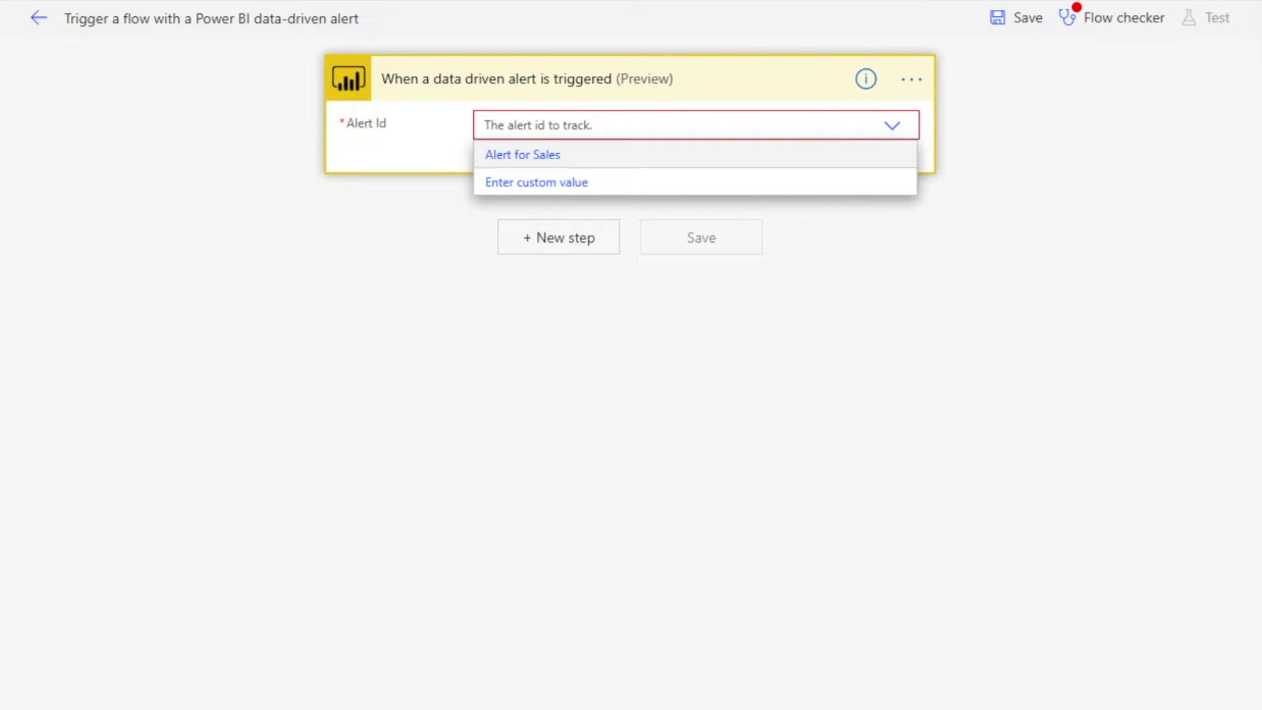
pyautogui.press('F5')
pyautogui.click(629, 40)
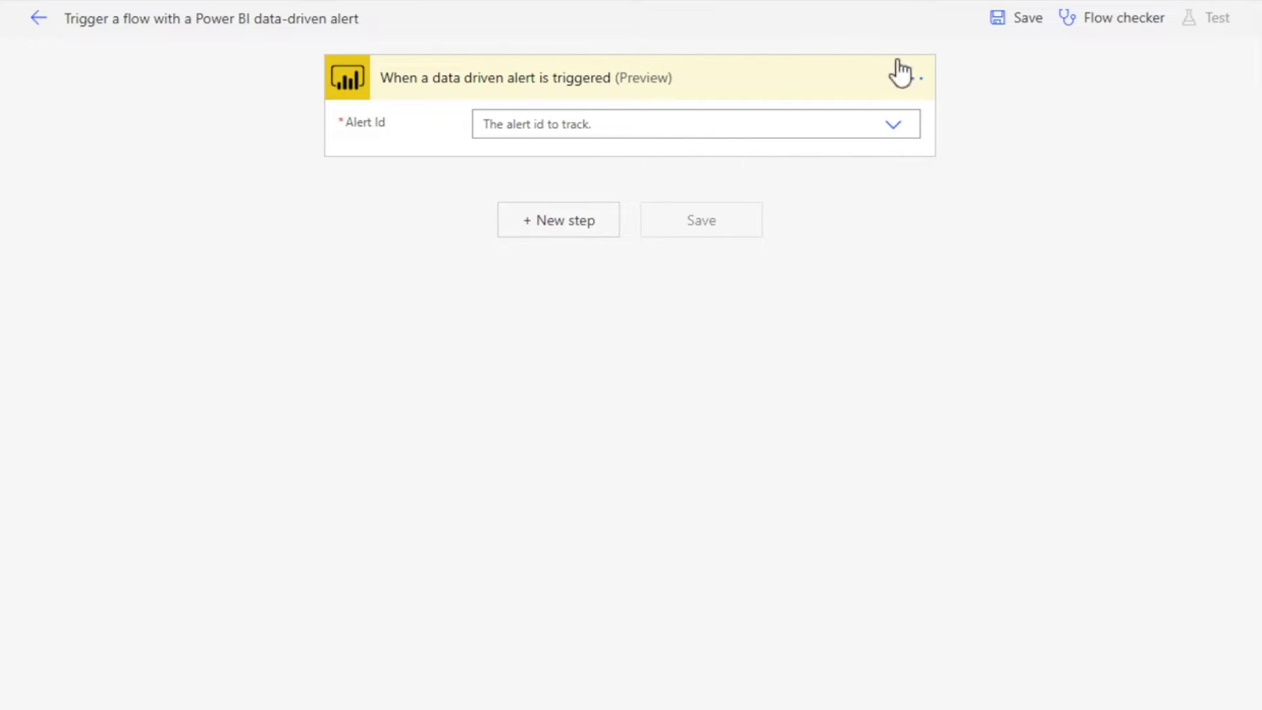
pyautogui.click(894, 126)
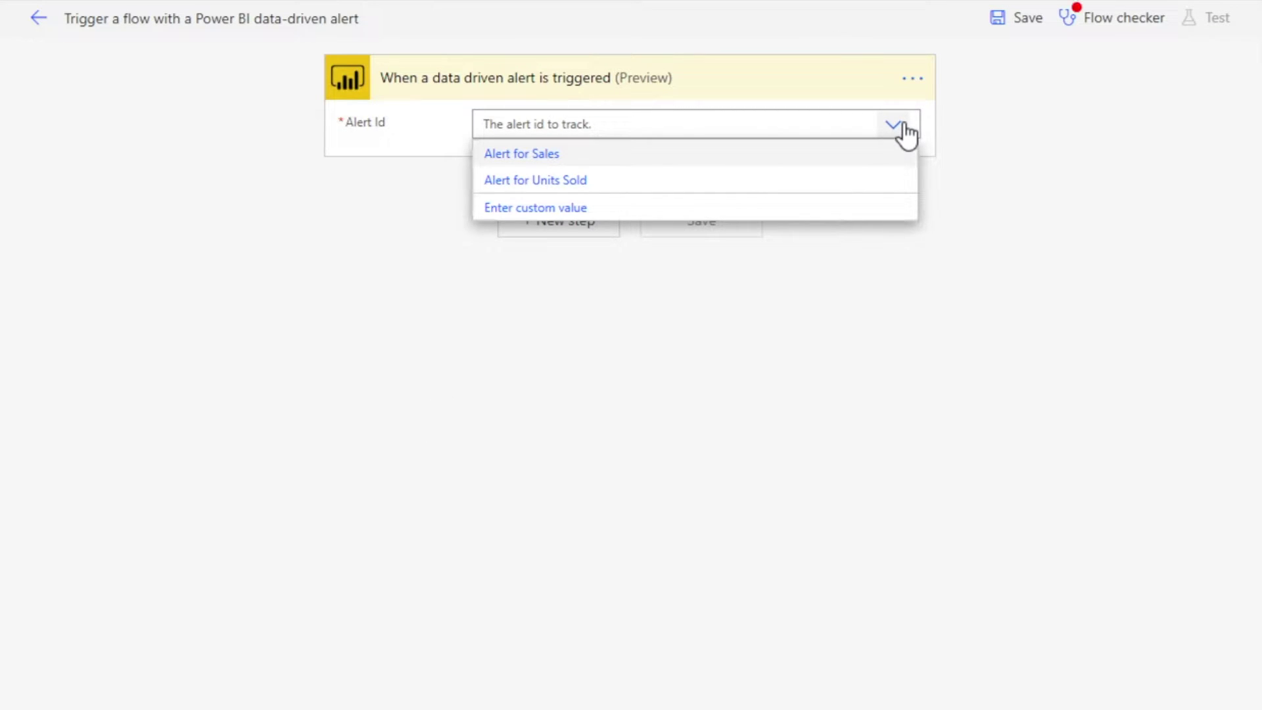
pyautogui.click(581, 181)
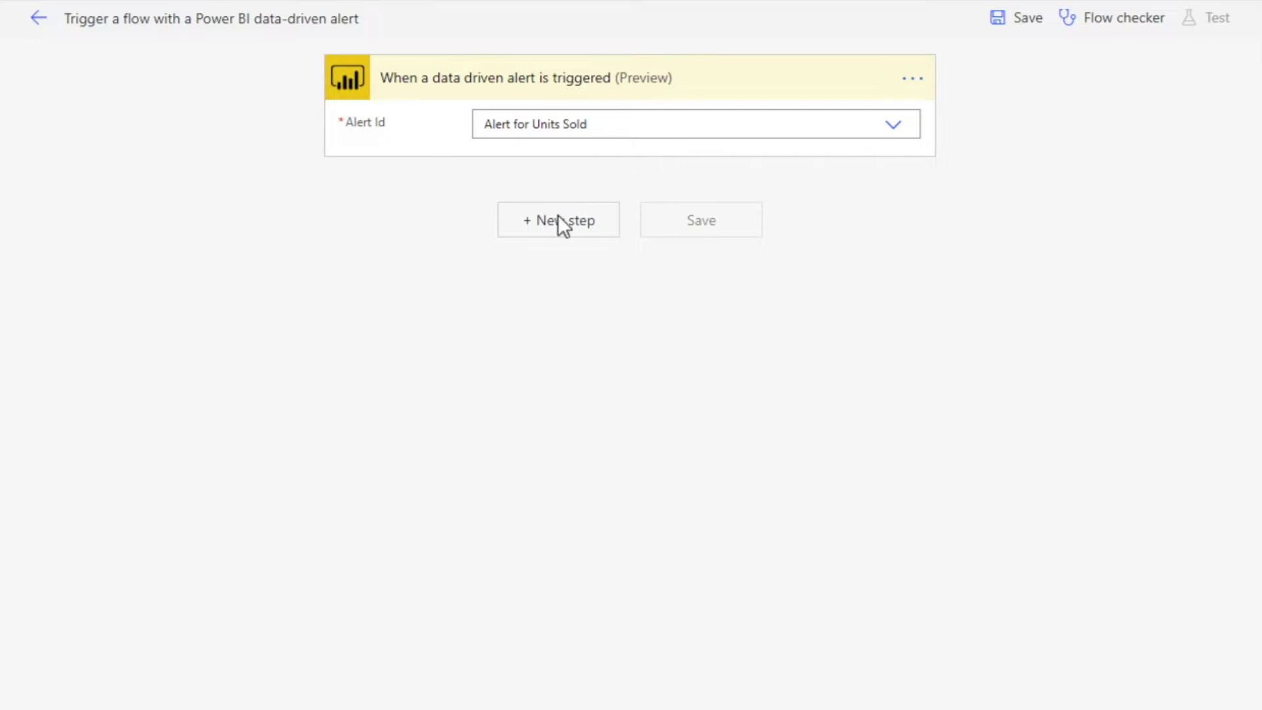
# Add a Mail 'Send an email notification (V3)' step below the alert trigger
pyautogui.click(560, 227)
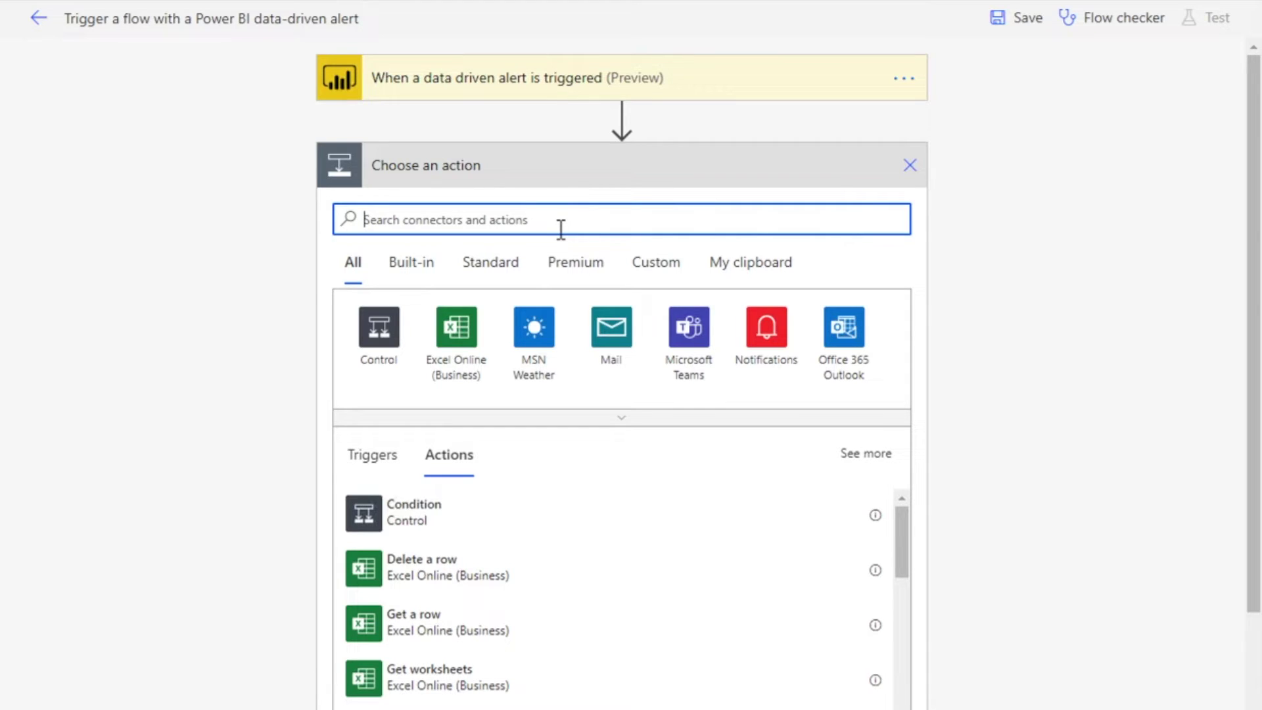
pyautogui.click(617, 342)
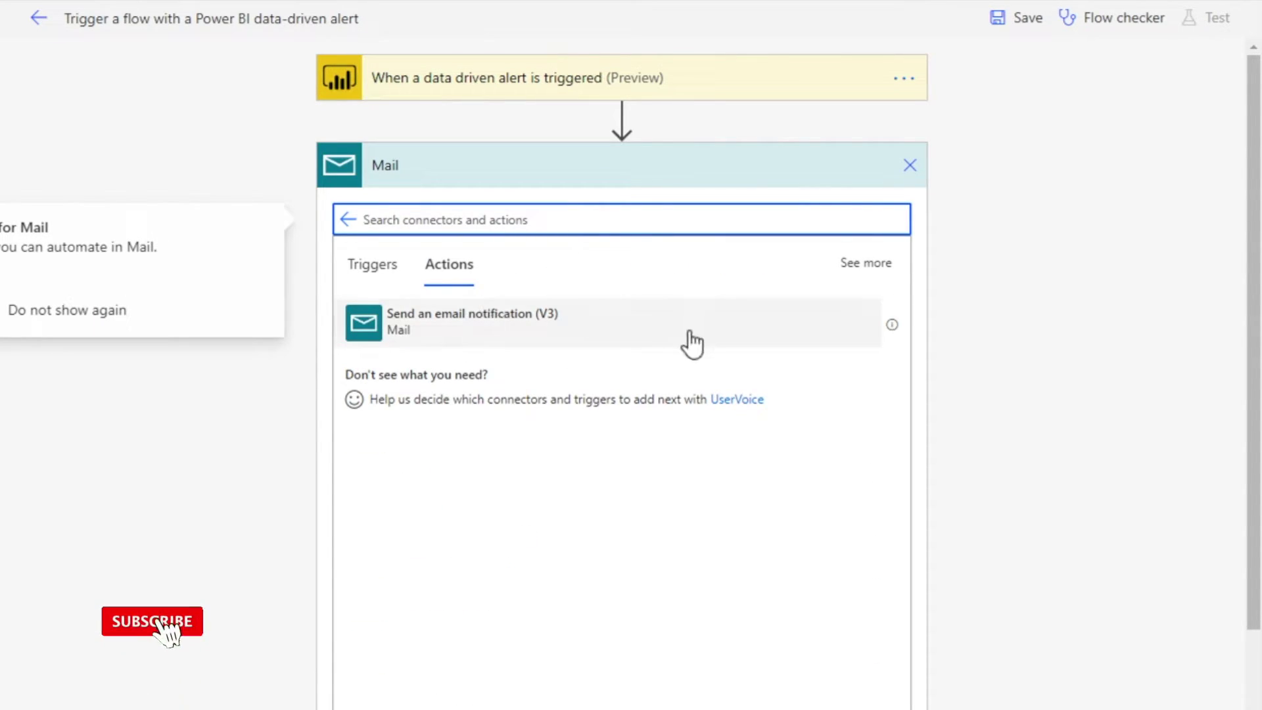
pyautogui.scroll(-2, 511, 177)
pyautogui.click(512, 186)
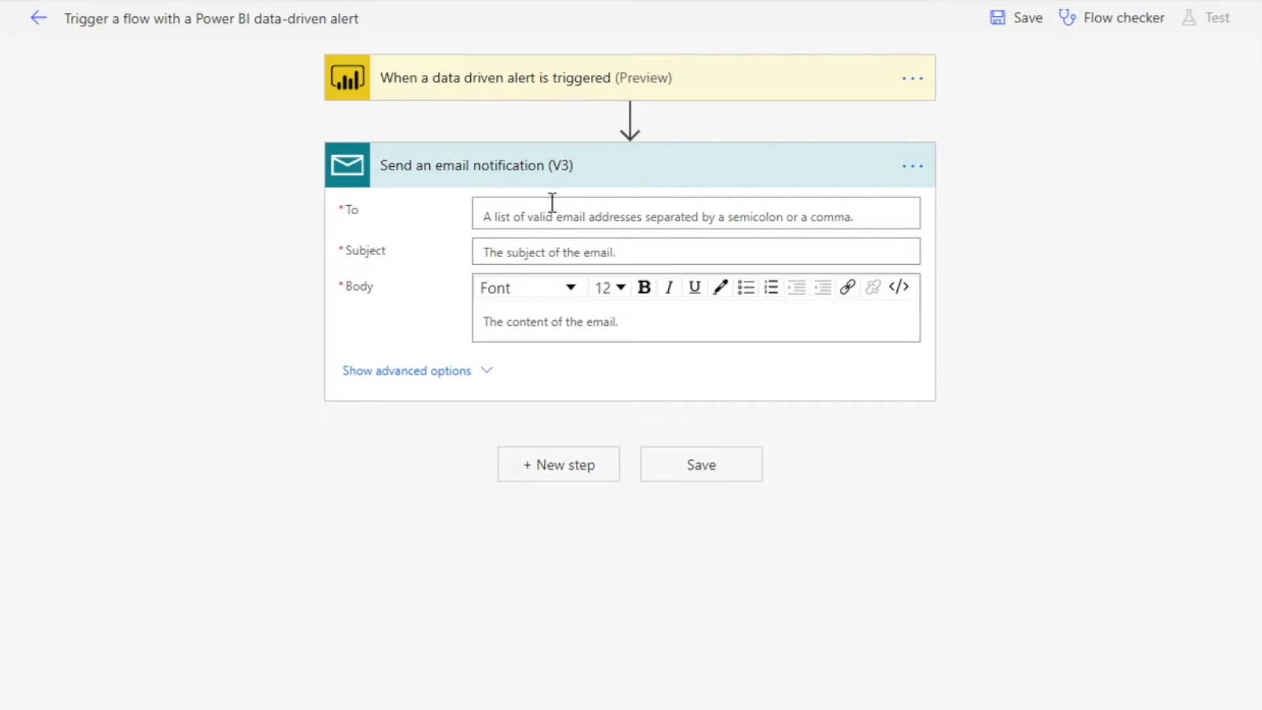
# Enter the recipient's e-mail address and the subject 'Alerts For Unit Sold'
pyautogui.click(528, 221)
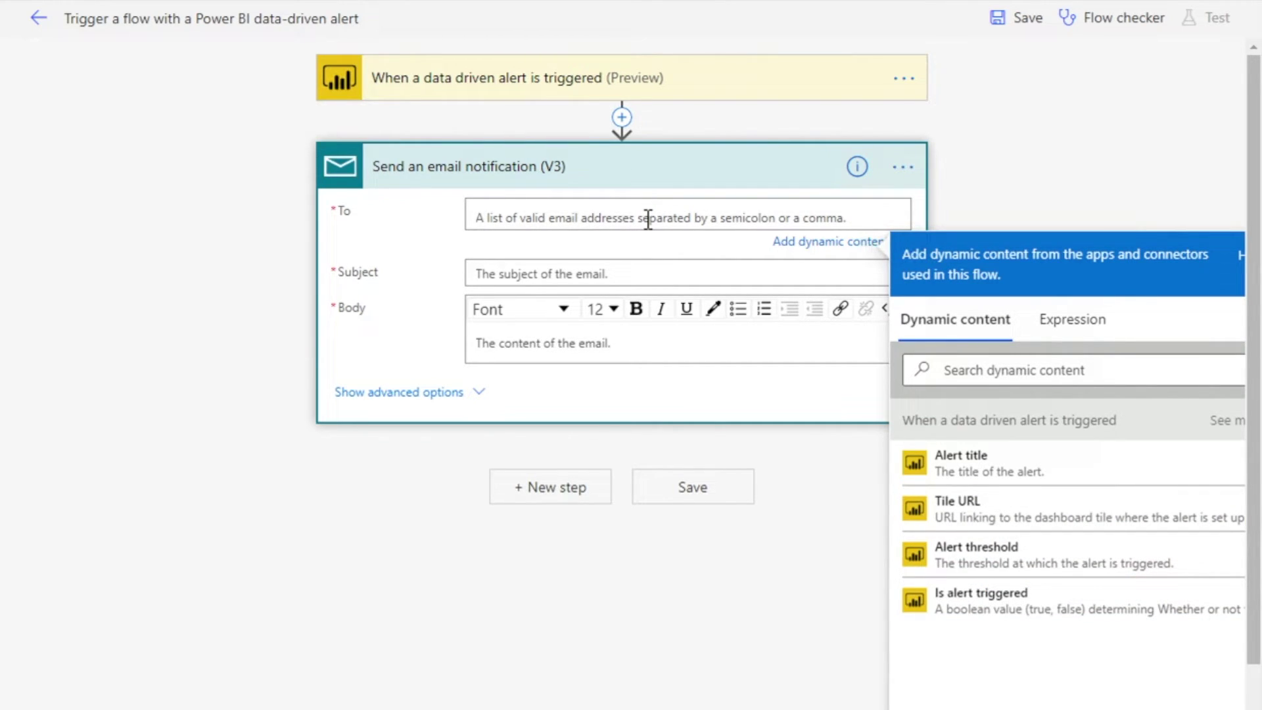
pyautogui.write('a')
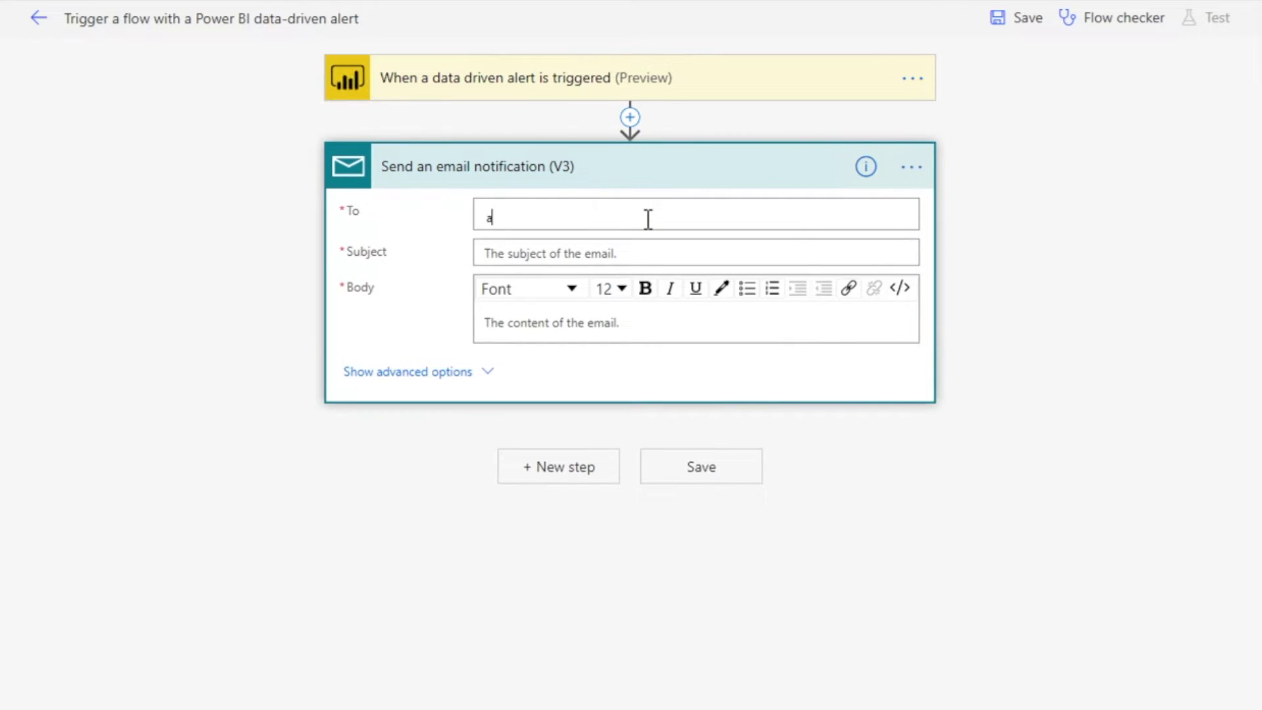
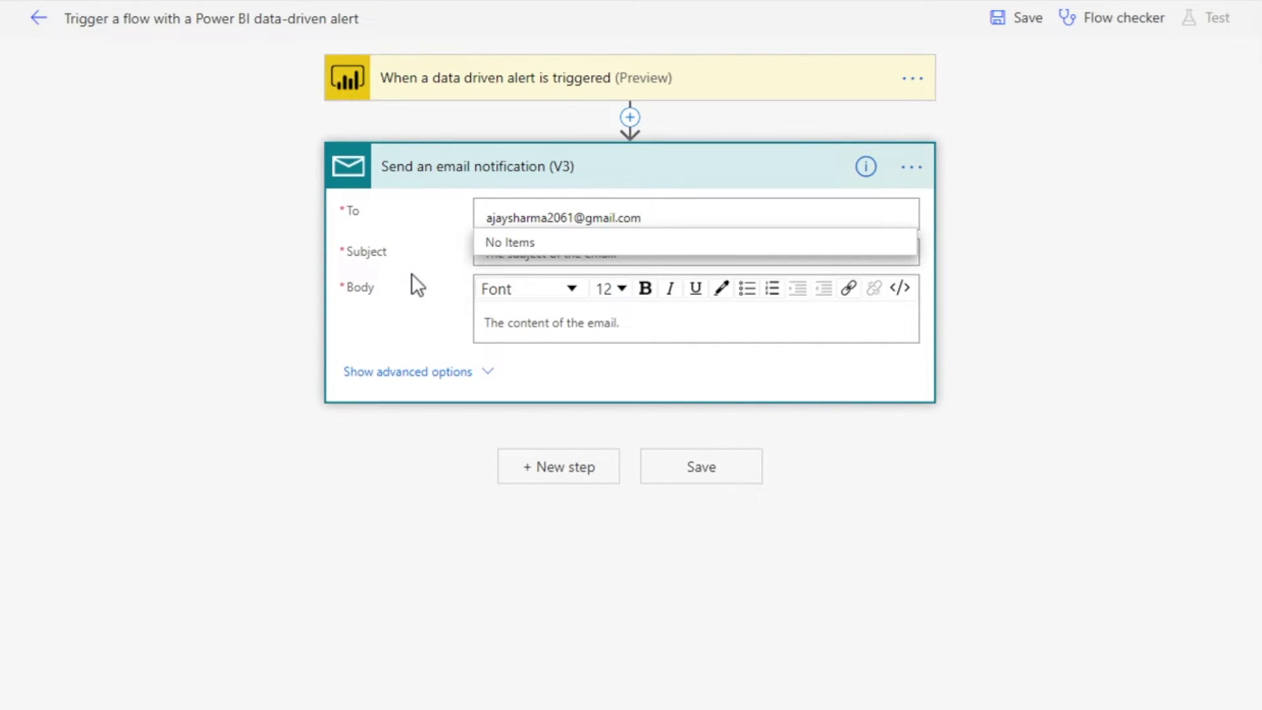
pyautogui.click(437, 267)
pyautogui.click(609, 255)
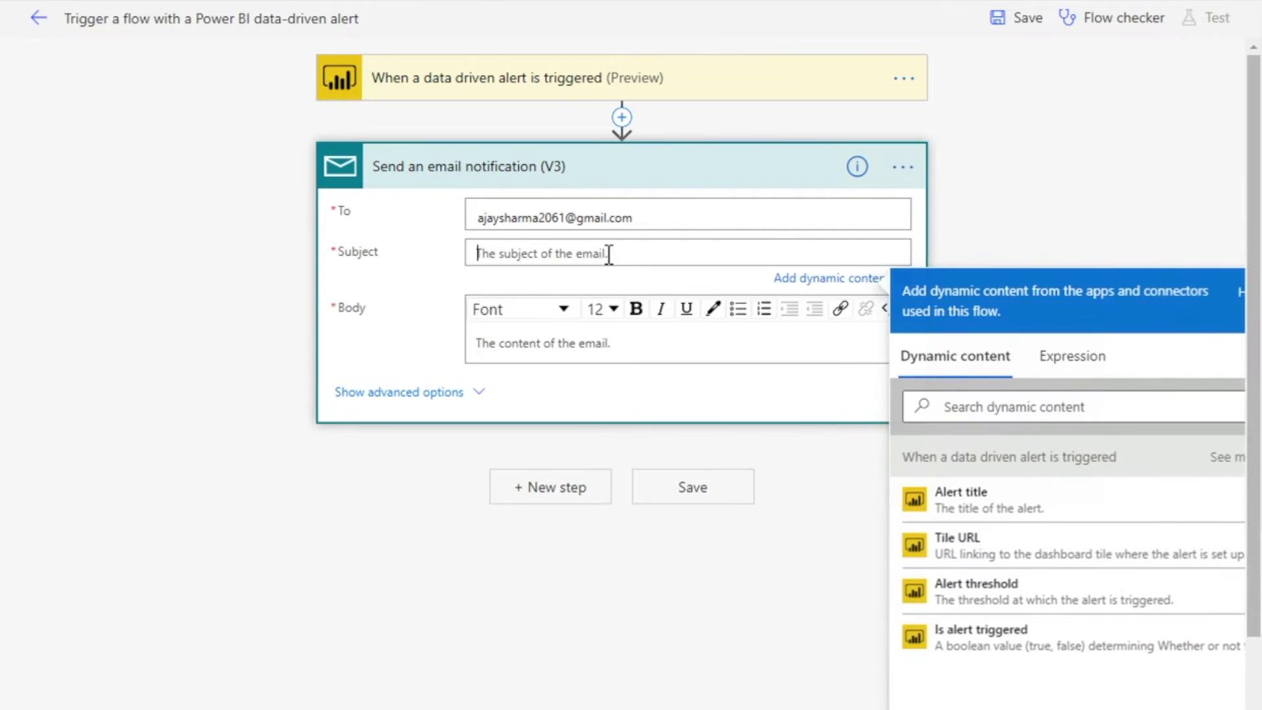
pyautogui.write('Alerts ')
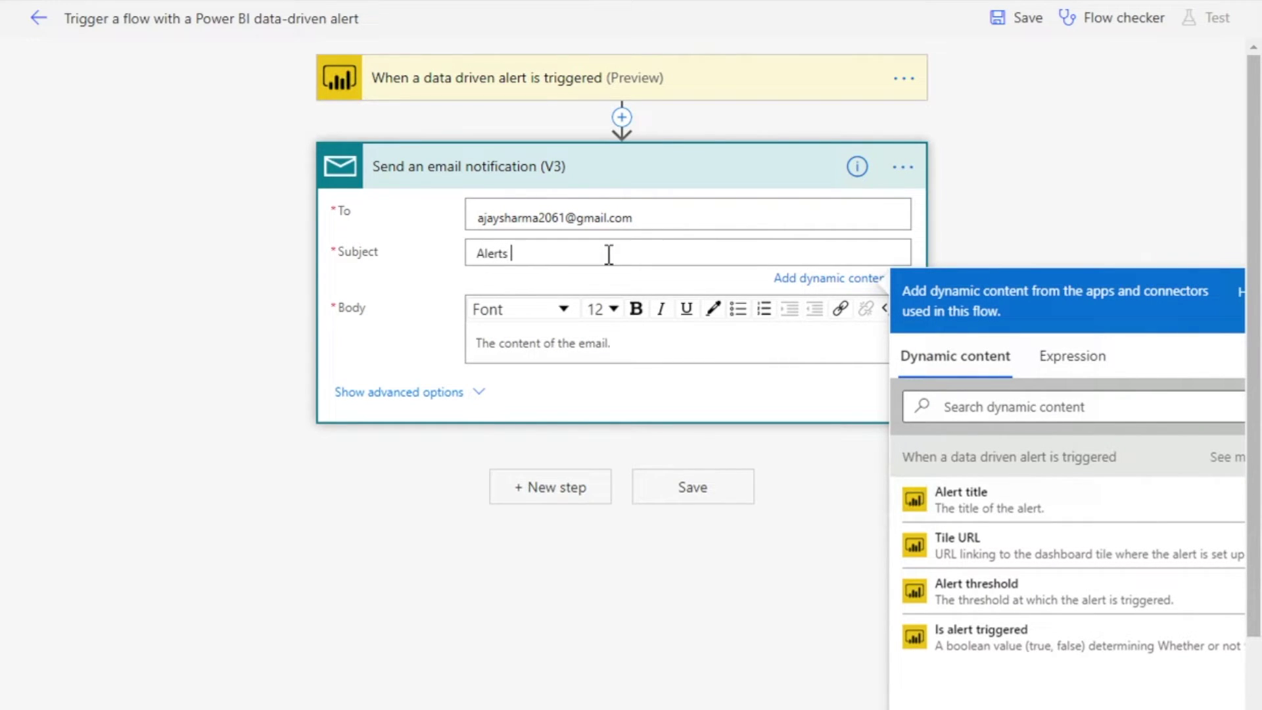
pyautogui.write('For Unit Sold')
# Write the body 'An alert has been triggered for the total units sold. Please have a look!' with a sign-off, and save
pyautogui.click(512, 340)
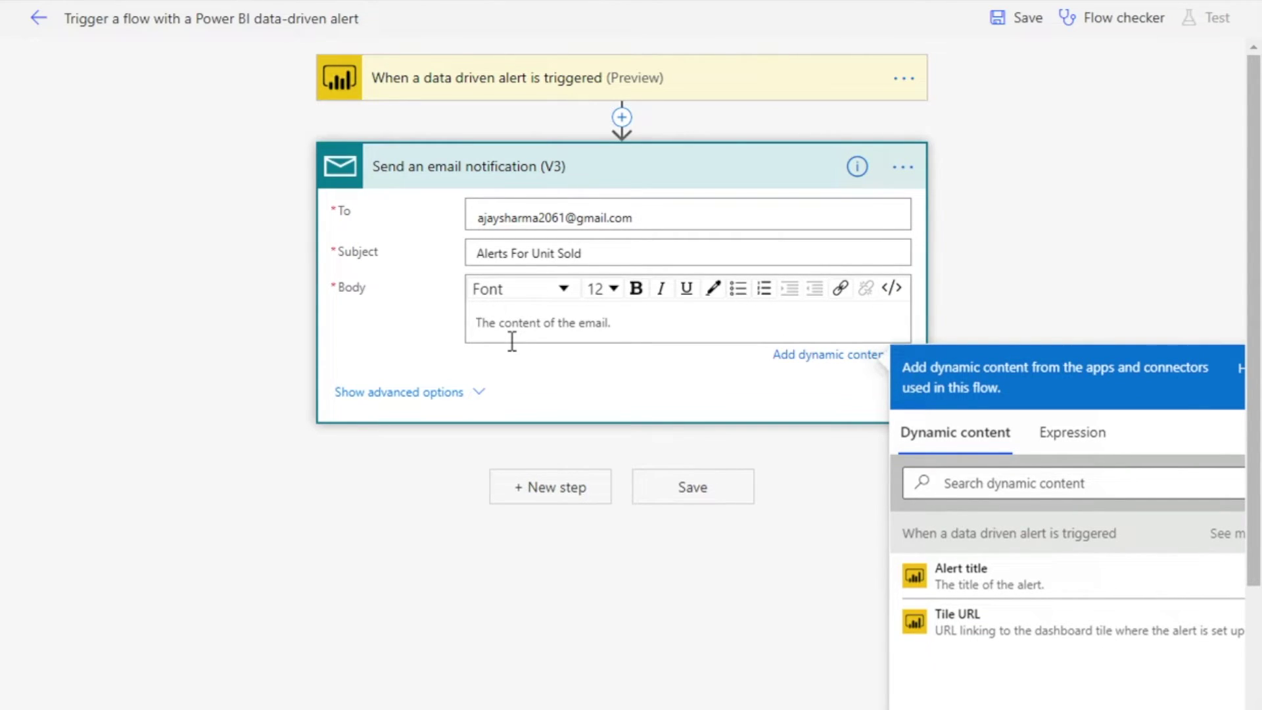
pyautogui.write('Hi,')
pyautogui.press('Return')
pyautogui.write('An alert has been tr')
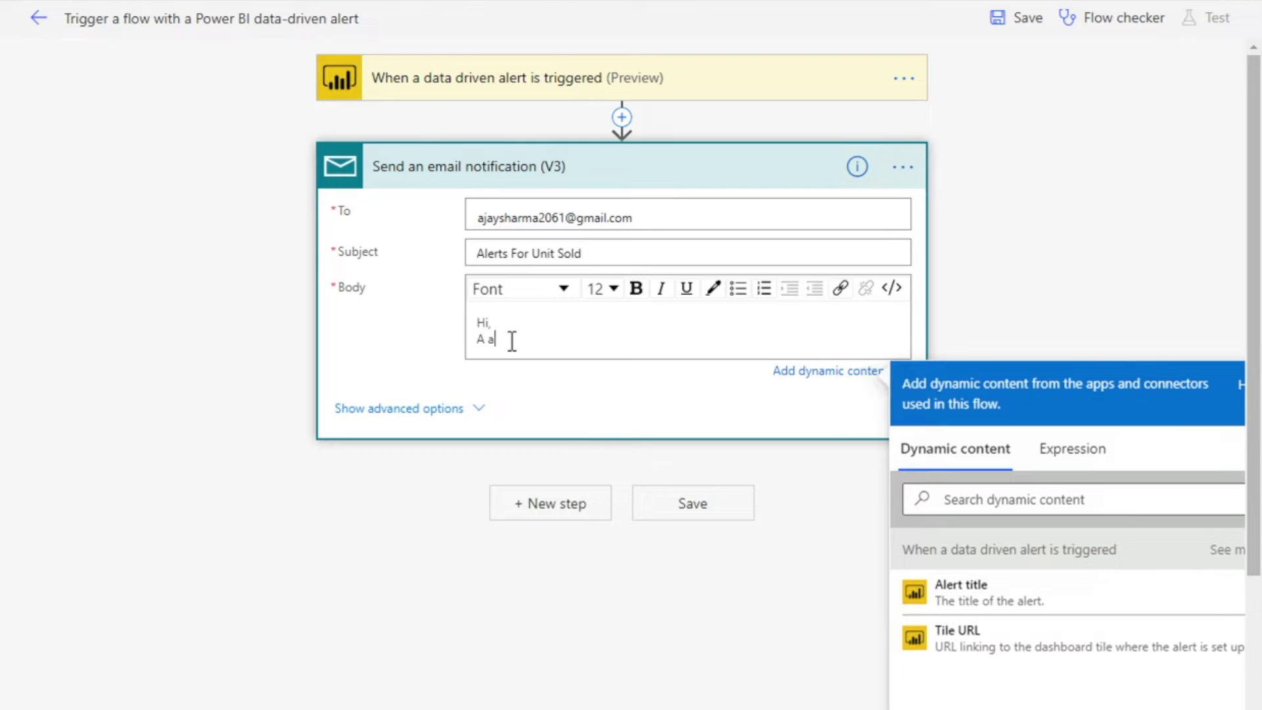
pyautogui.write('iggered for the total units sold.')
pyautogui.press('Return')
pyautogui.write('Please have a look!')
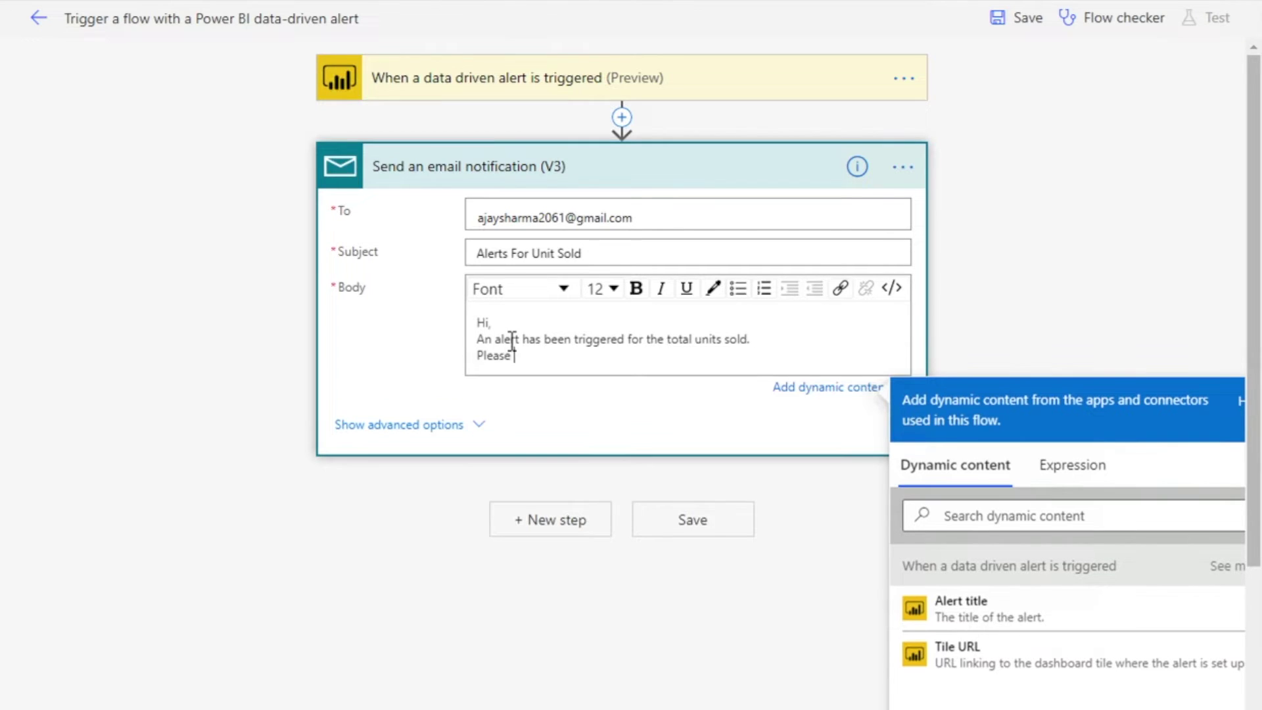
pyautogui.press('Return')
pyautogui.press('Return')
pyautogui.write('Thanks & Regards,')
pyautogui.press('Return')
pyautogui.write('BI Team')
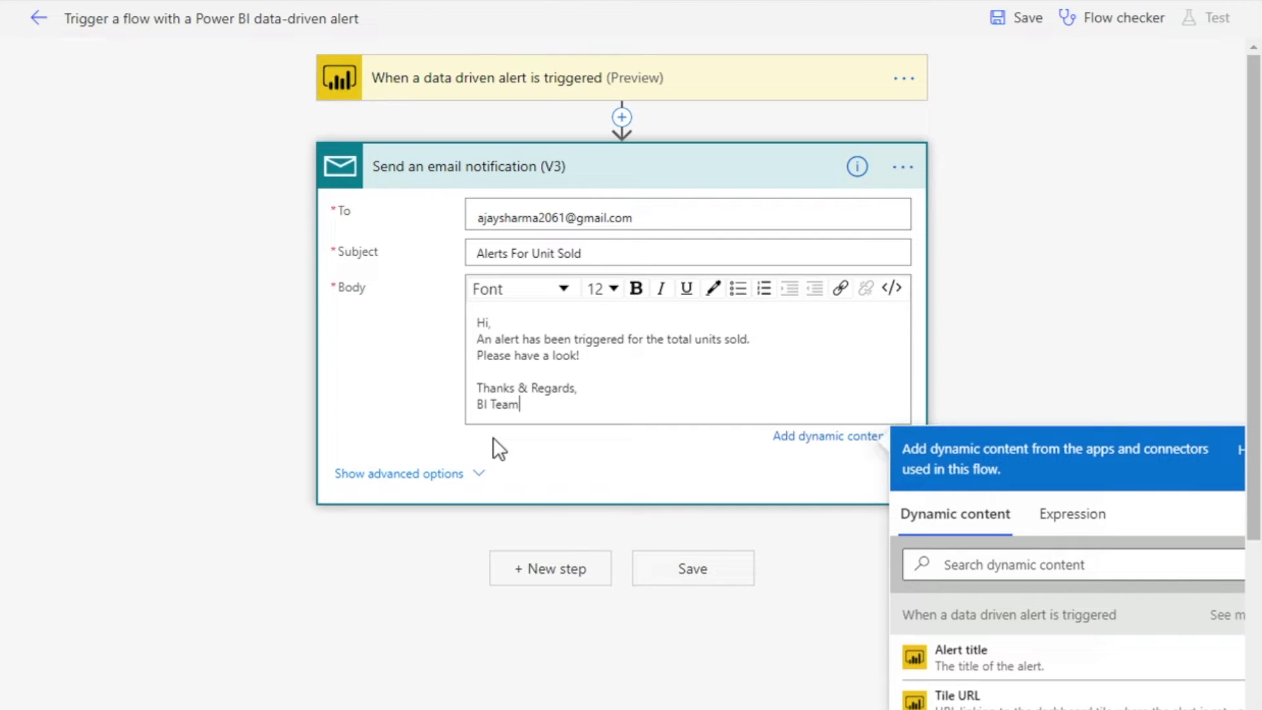
pyautogui.click(734, 570)
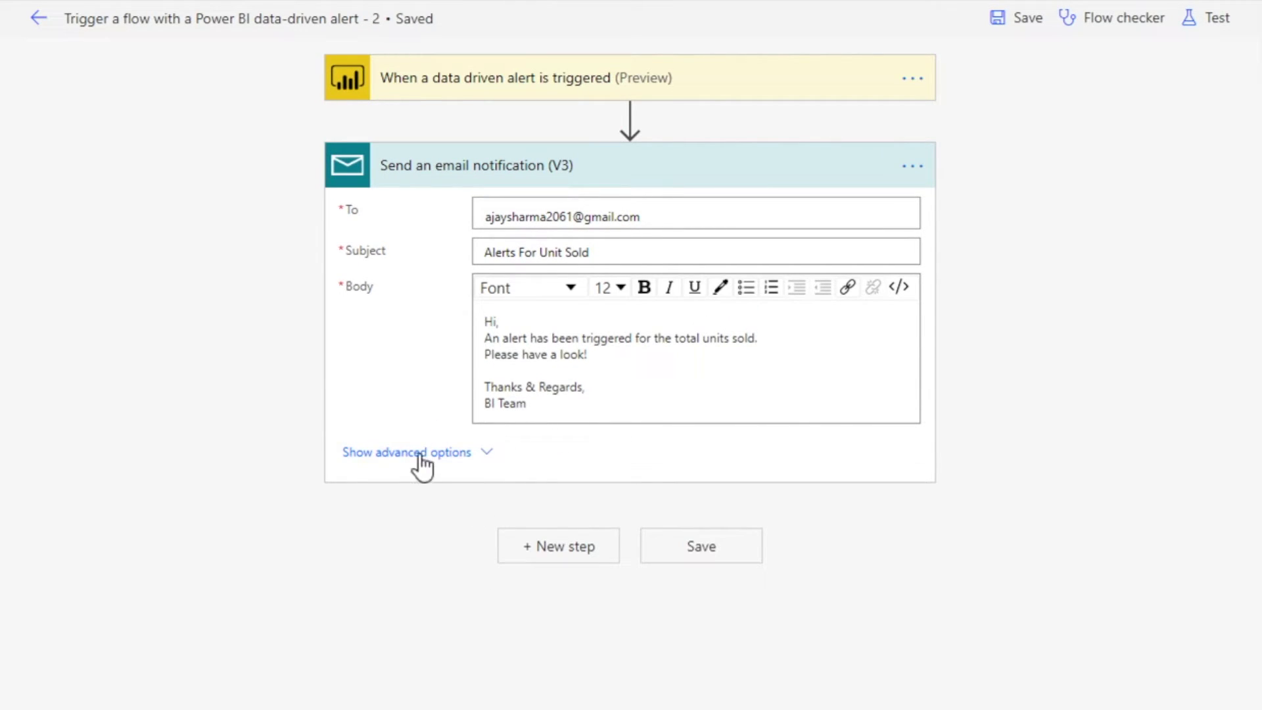
# Check the email action's advanced options, save the flow again, and bring up the Test panel
pyautogui.click(416, 453)
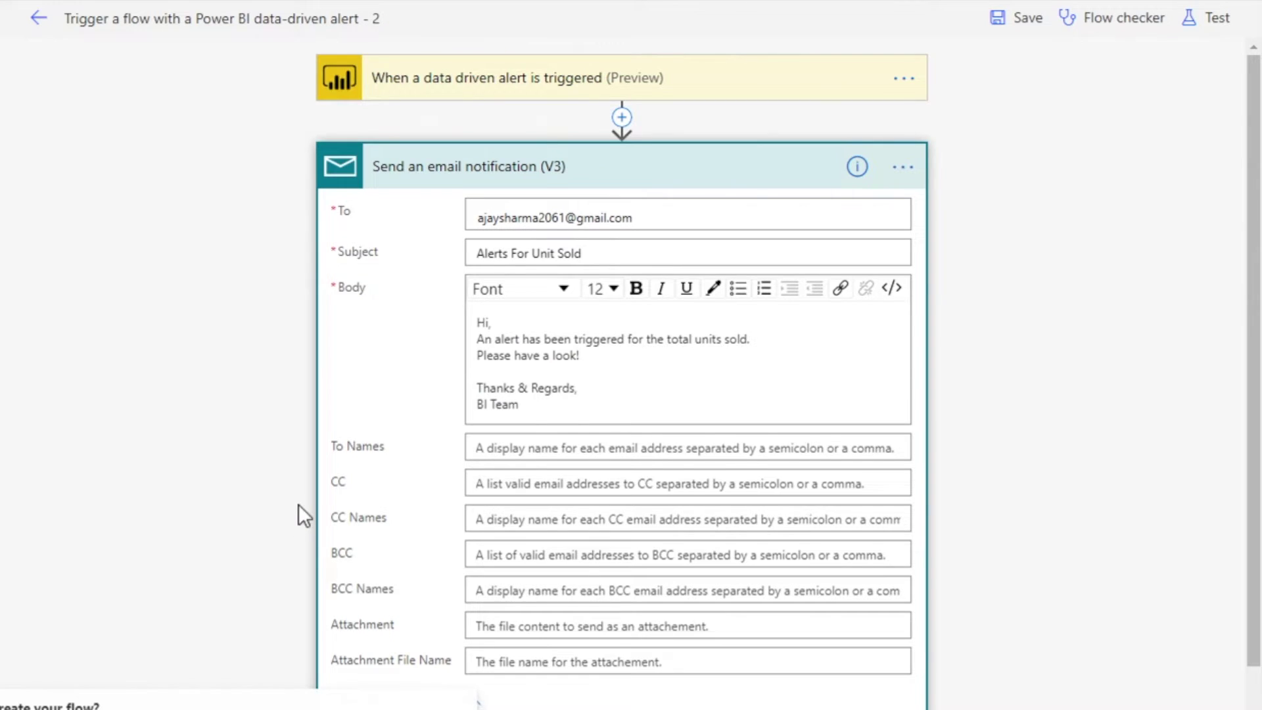
pyautogui.scroll(-2, 298, 503)
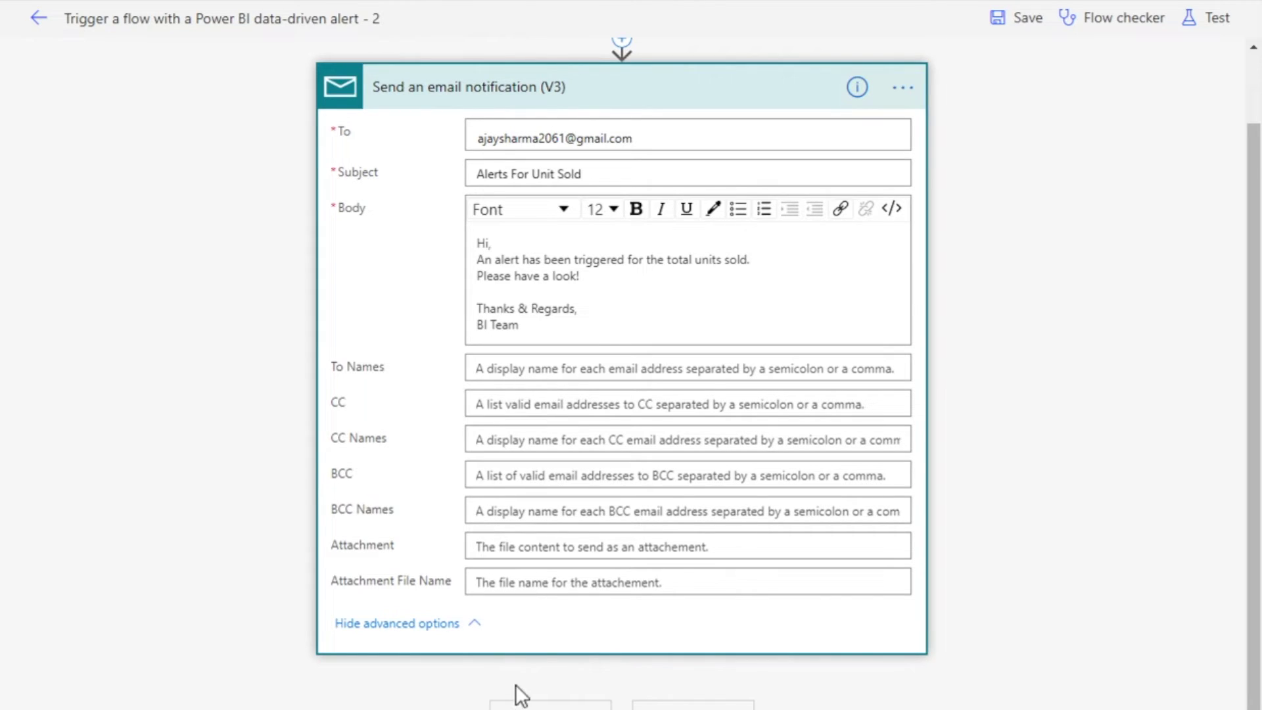
pyautogui.click(405, 623)
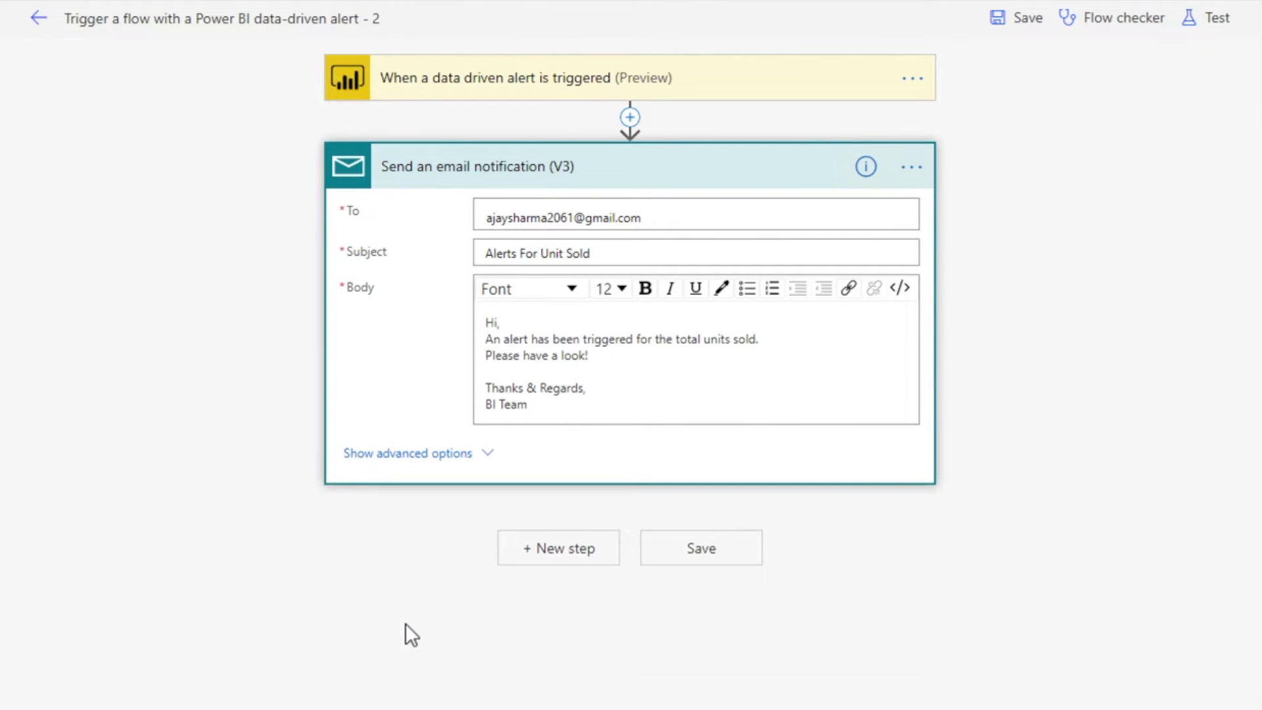
pyautogui.click(722, 559)
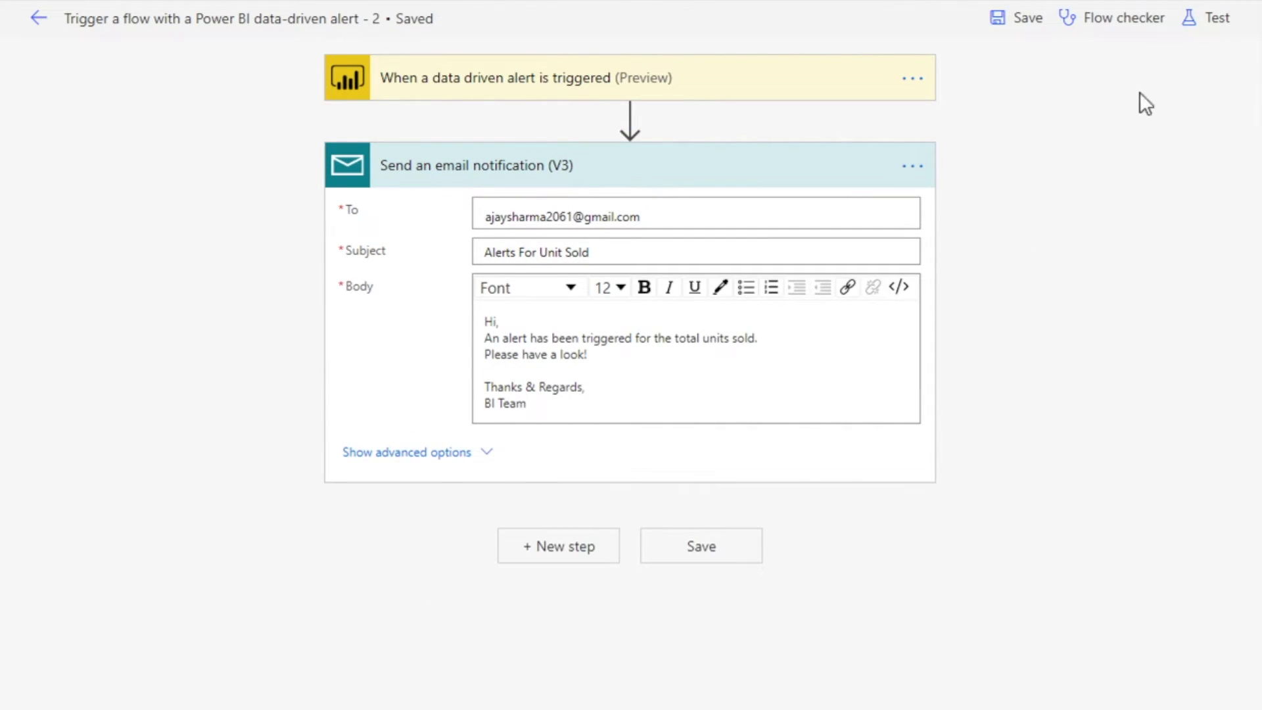
pyautogui.click(1210, 37)
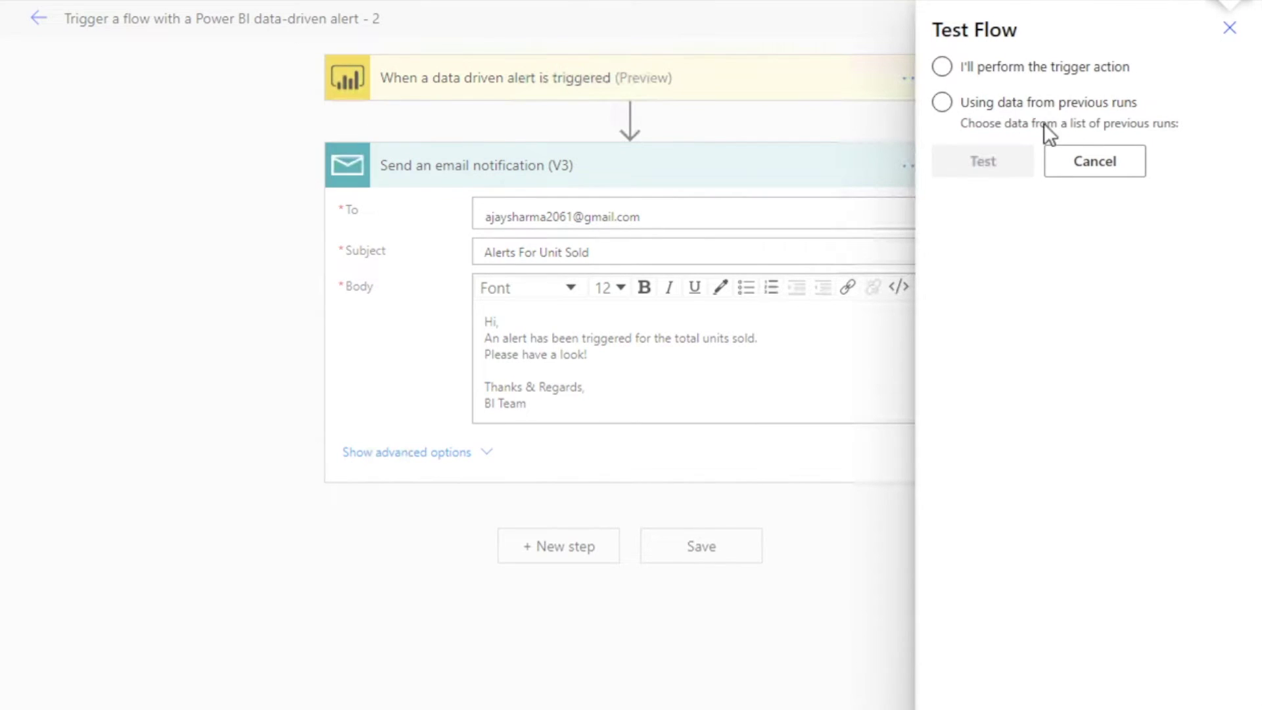
# Start a manual test, choosing to perform the trigger action yourself
pyautogui.click(944, 67)
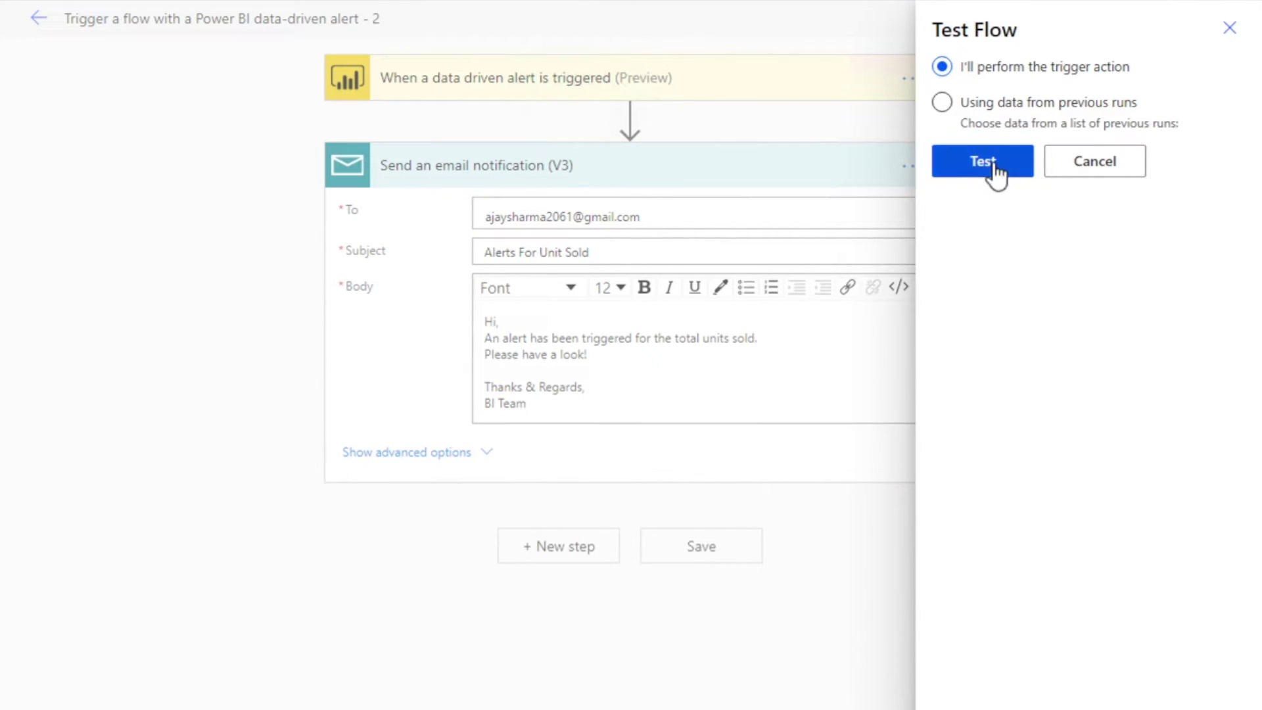
pyautogui.click(993, 166)
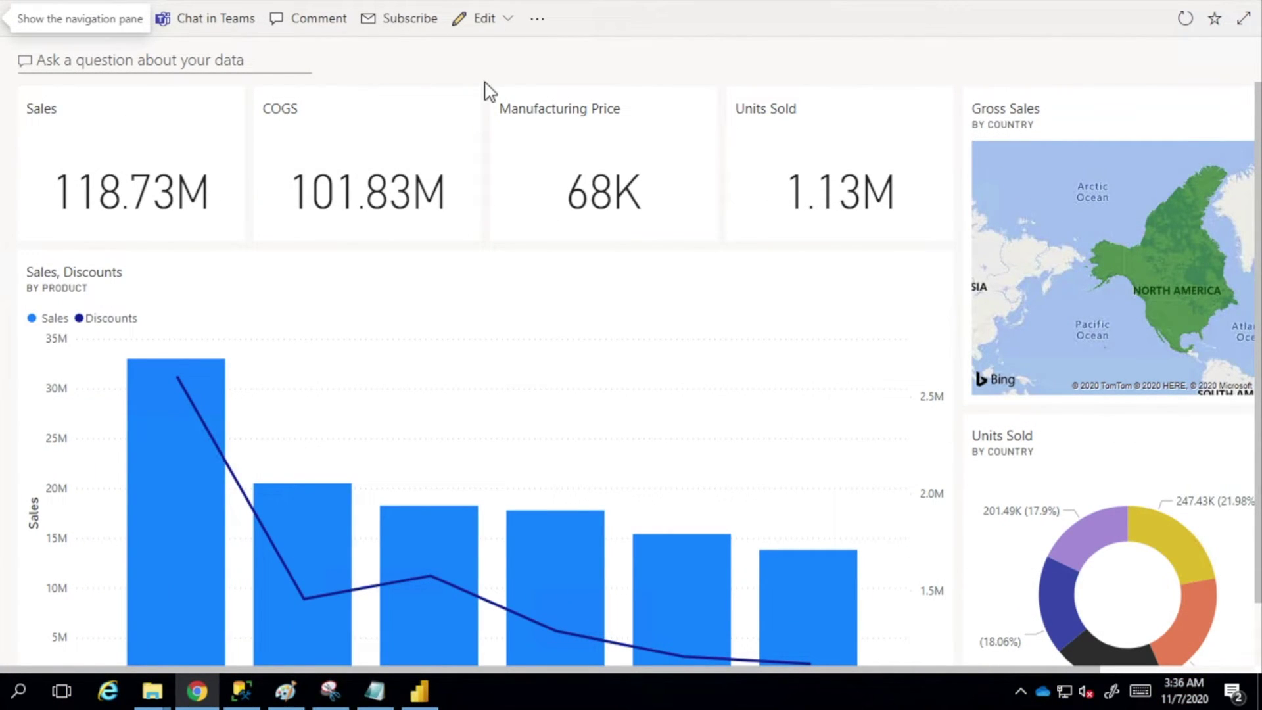
# Refresh the Power BI dashboard visuals so the Units Sold alert fires the waiting flow
pyautogui.click(1185, 21)
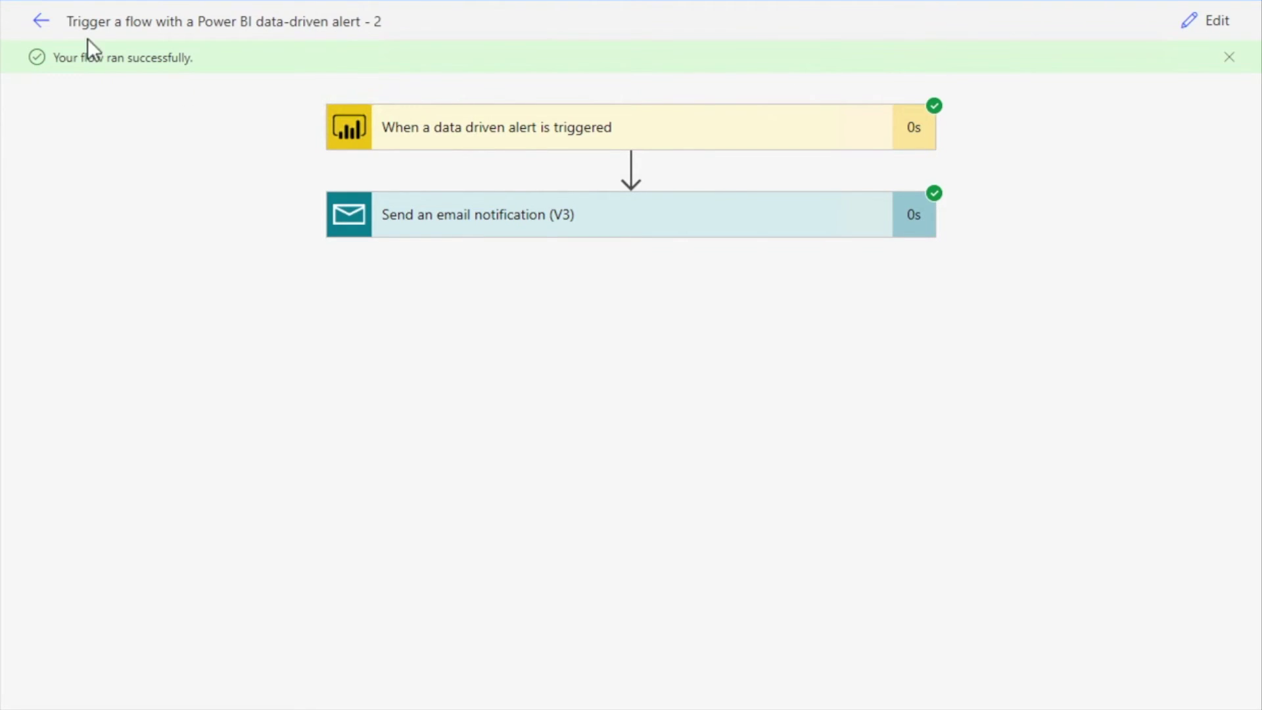
# Go back from the run view to the flow's details page and its two Succeeded runs
pyautogui.click(39, 22)
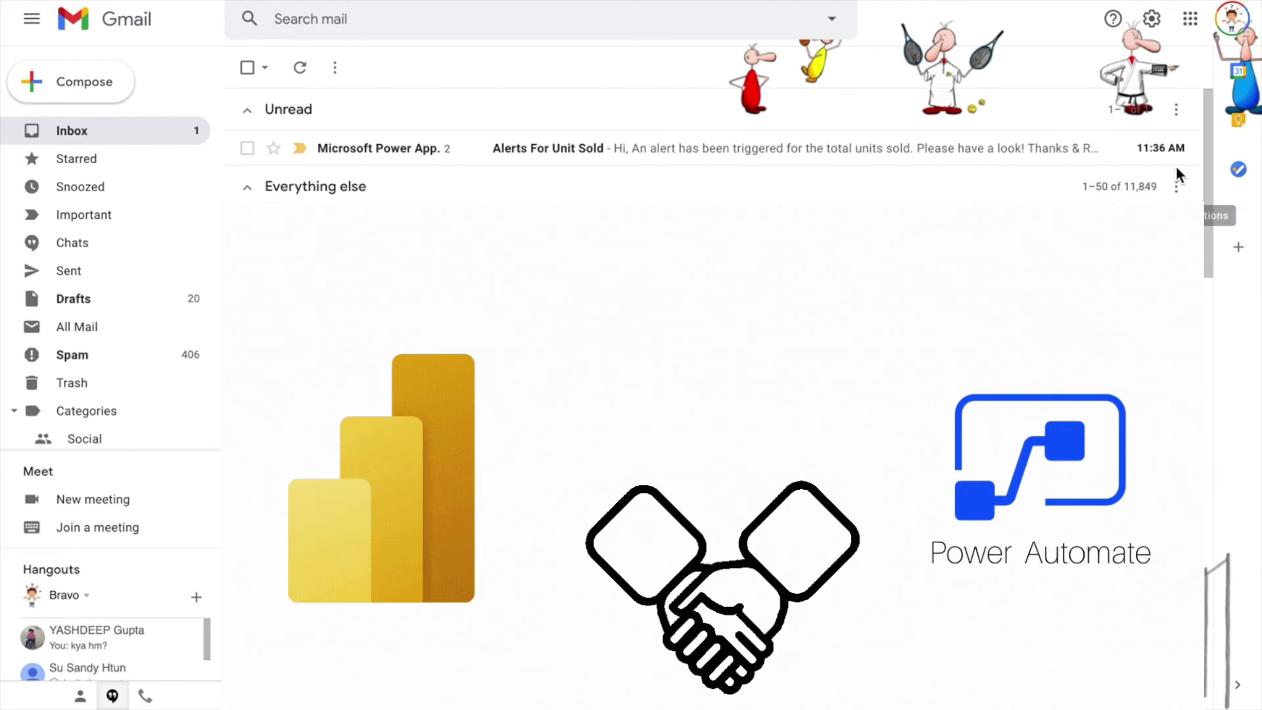
# Open the unread 'Alerts For Unit Sold' email in the Gmail inbox
pyautogui.click(453, 151)
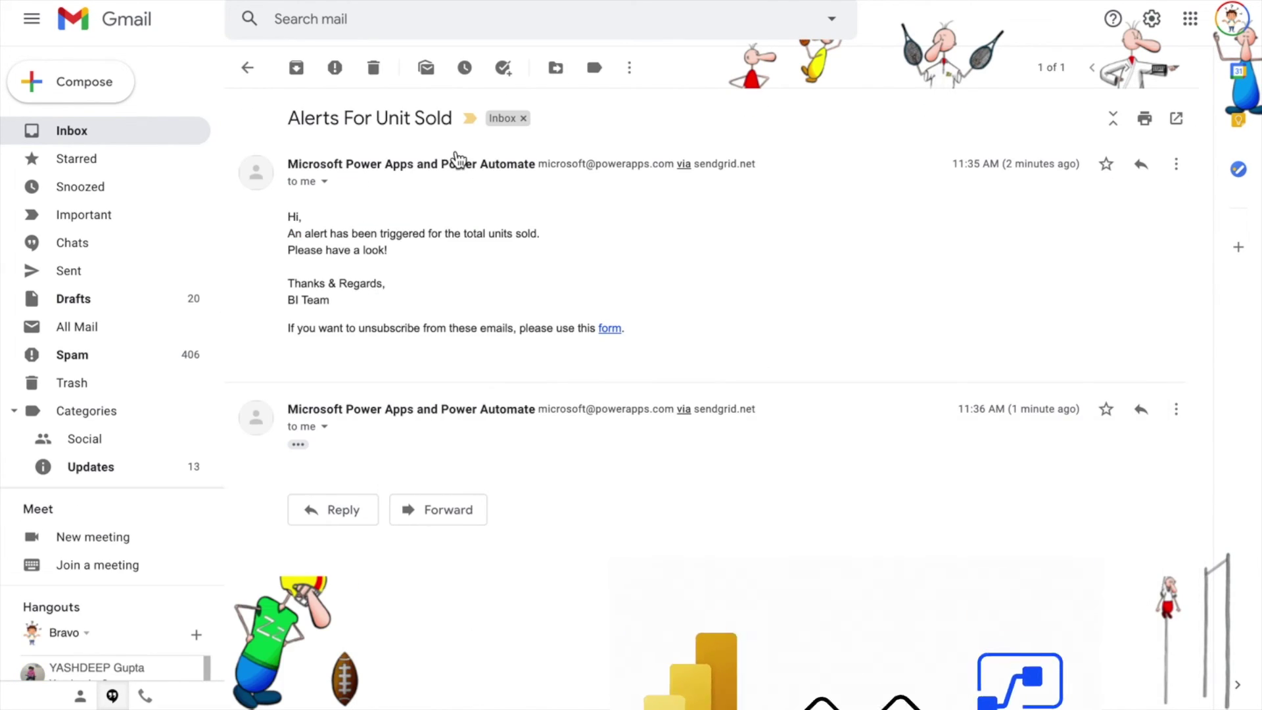